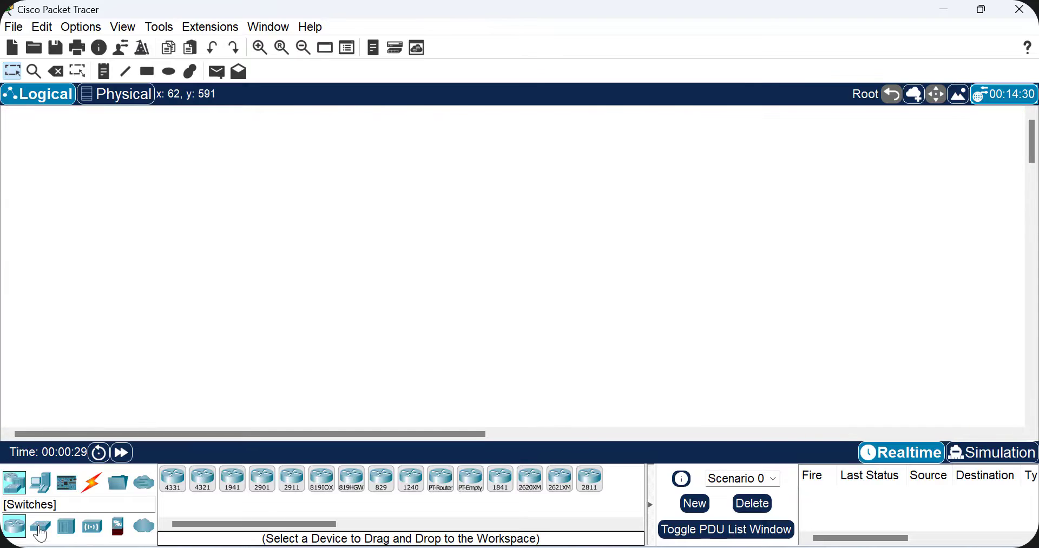
Step: Place two 2960 switches side by side in the workspace
left_click(40, 527)
left_click(172, 479)
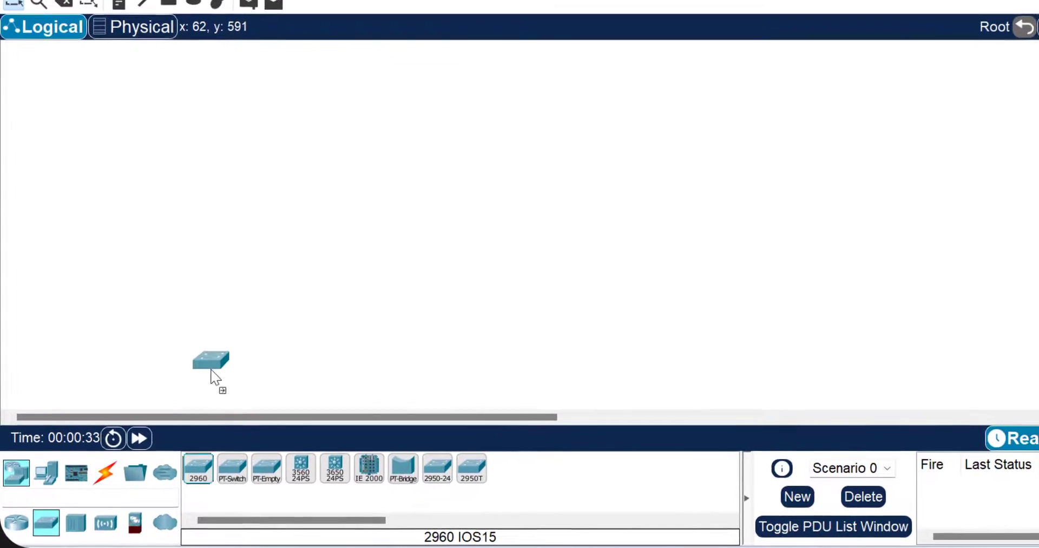
left_click(183, 219)
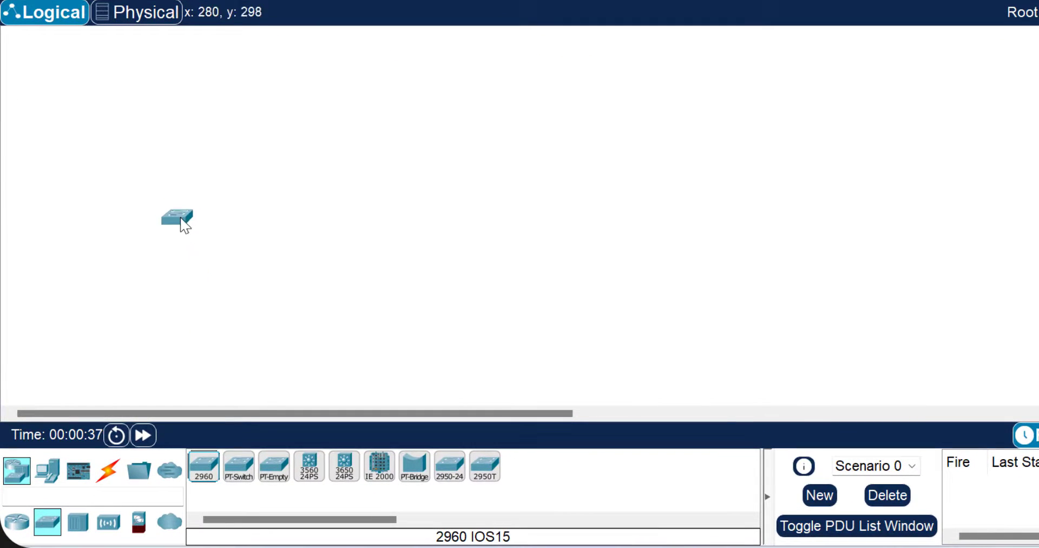
left_click(199, 457)
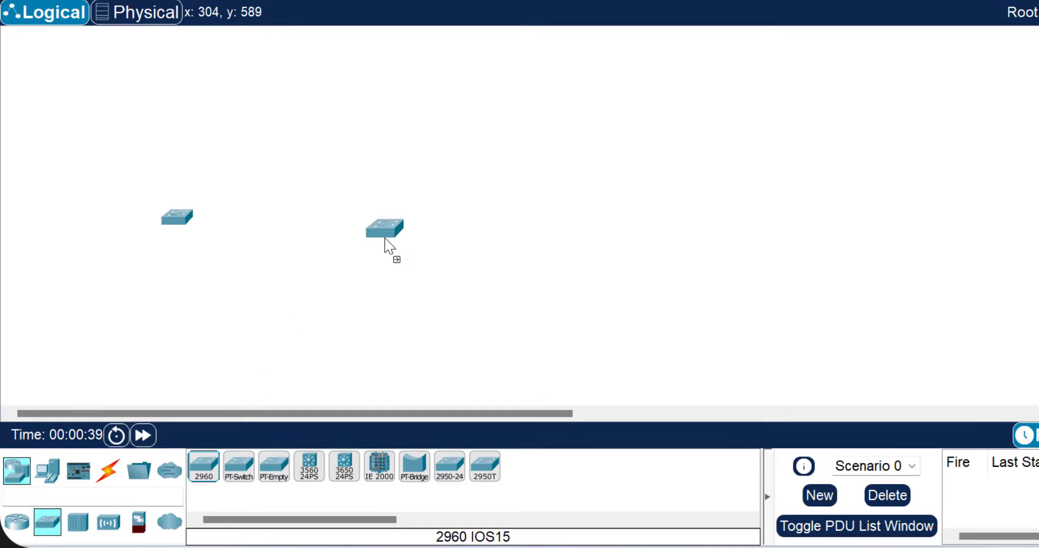
left_click(401, 232)
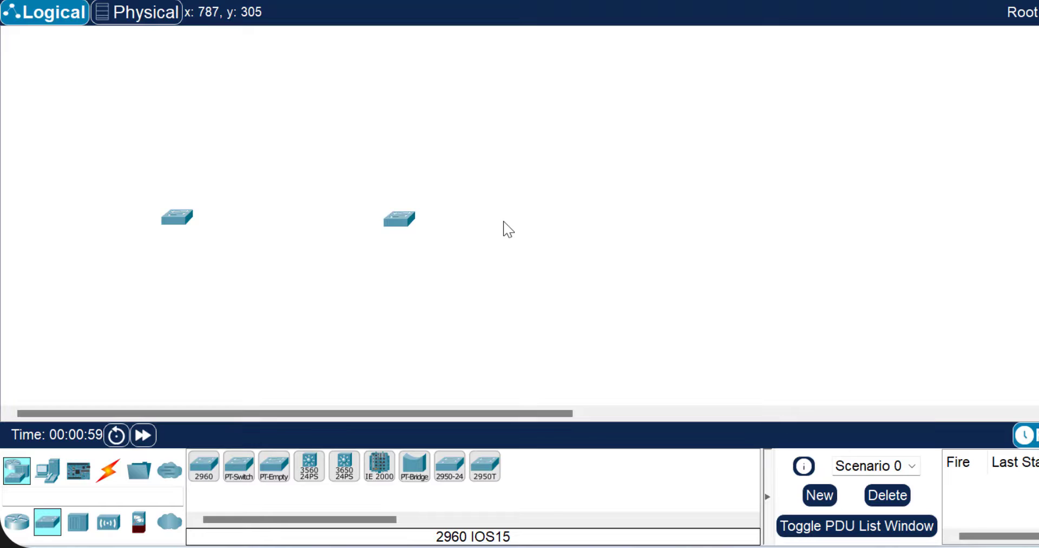
Step: Add three PCs in a row below the first switch and adjust their spacing
left_click(58, 477)
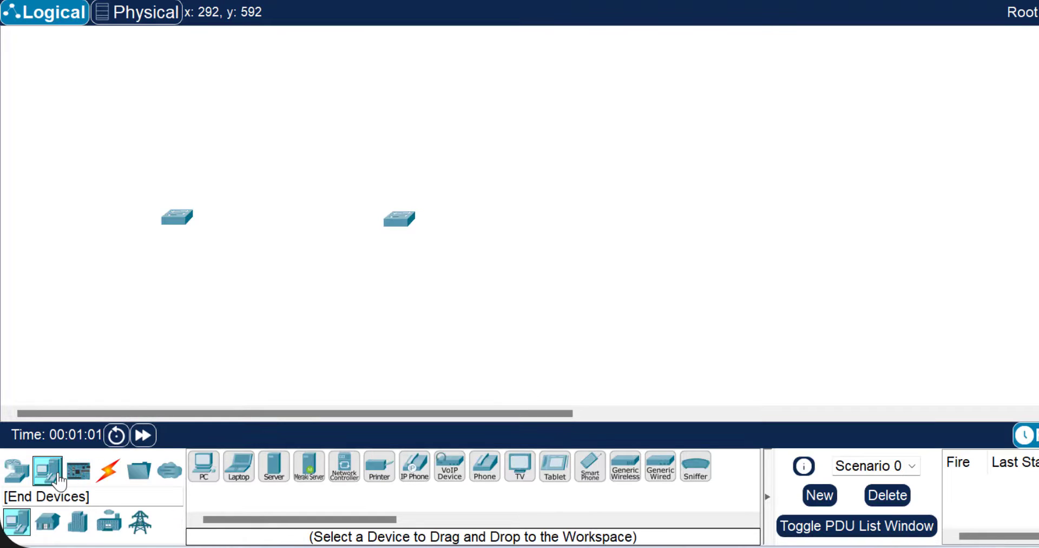
left_click(205, 477)
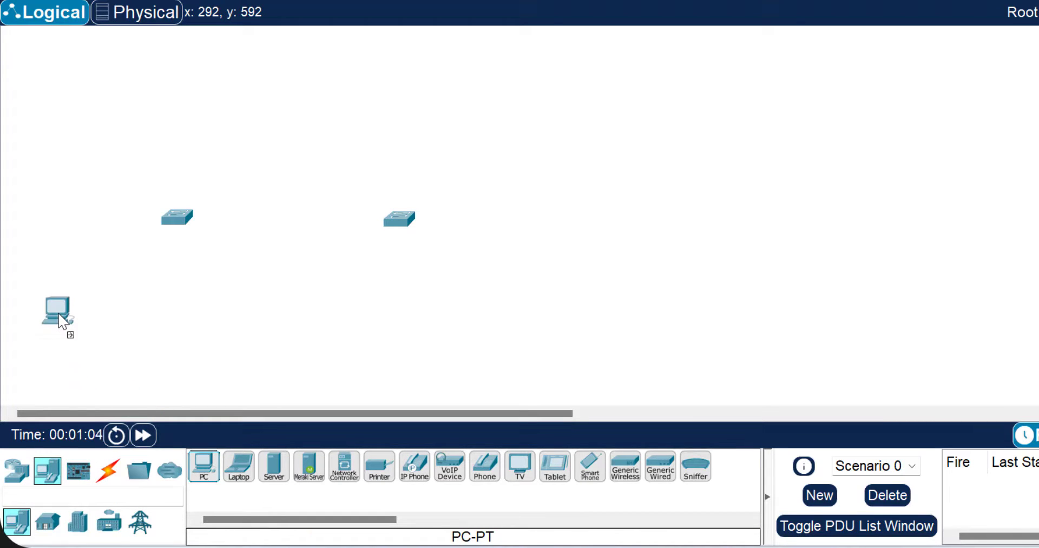
left_click(60, 318)
left_click(204, 470)
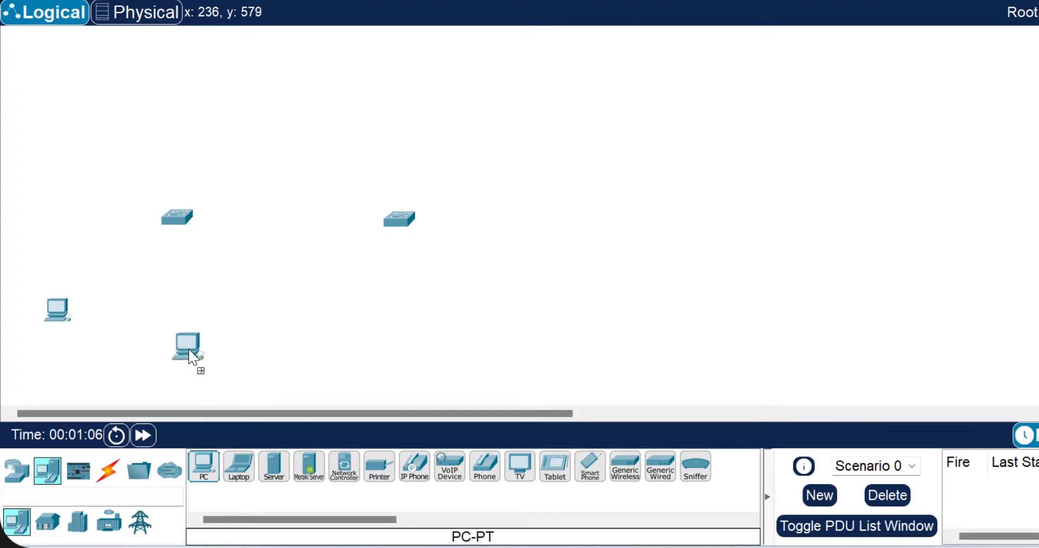
left_click(181, 320)
left_click(204, 471)
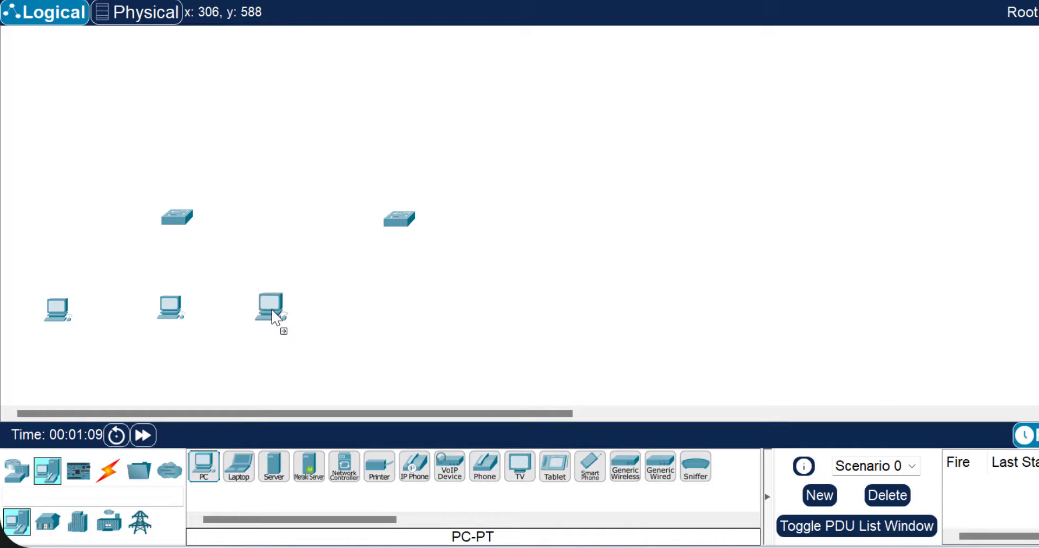
left_click(285, 322)
left_click_drag(72, 318, 86, 318)
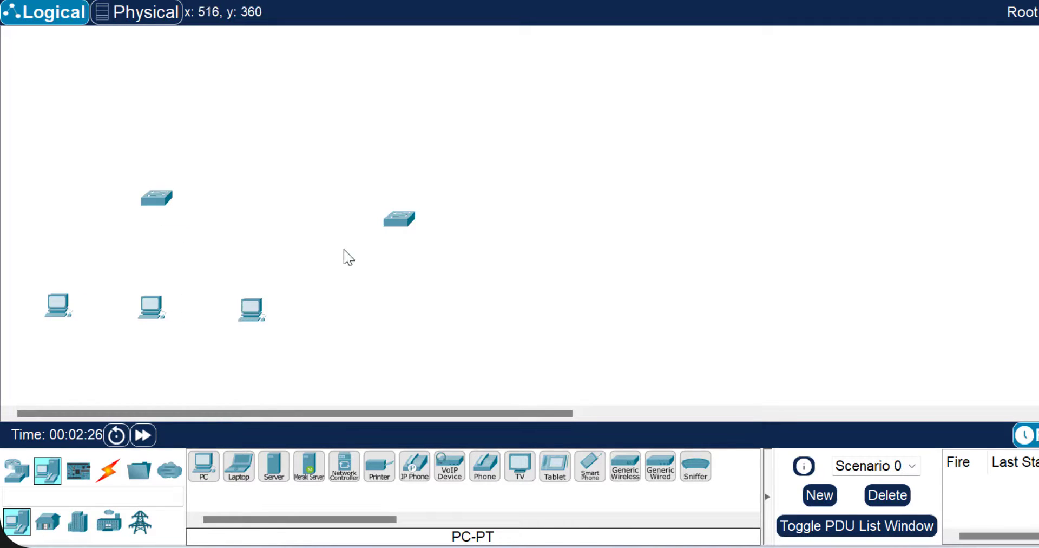
Step: Align the second switch with the first and add three PCs in a row below it
left_click_drag(398, 216, 408, 196)
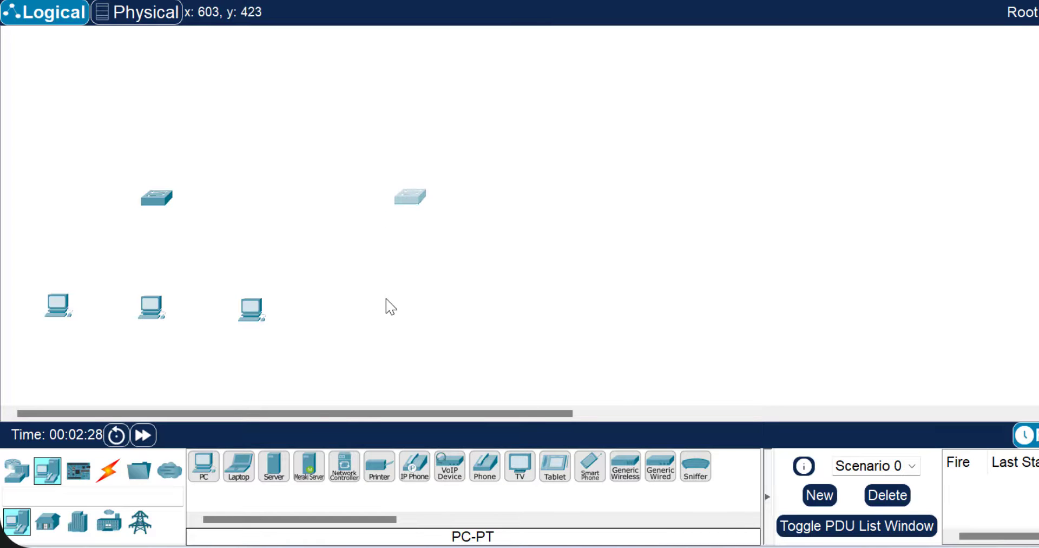
left_click_drag(210, 474, 351, 319)
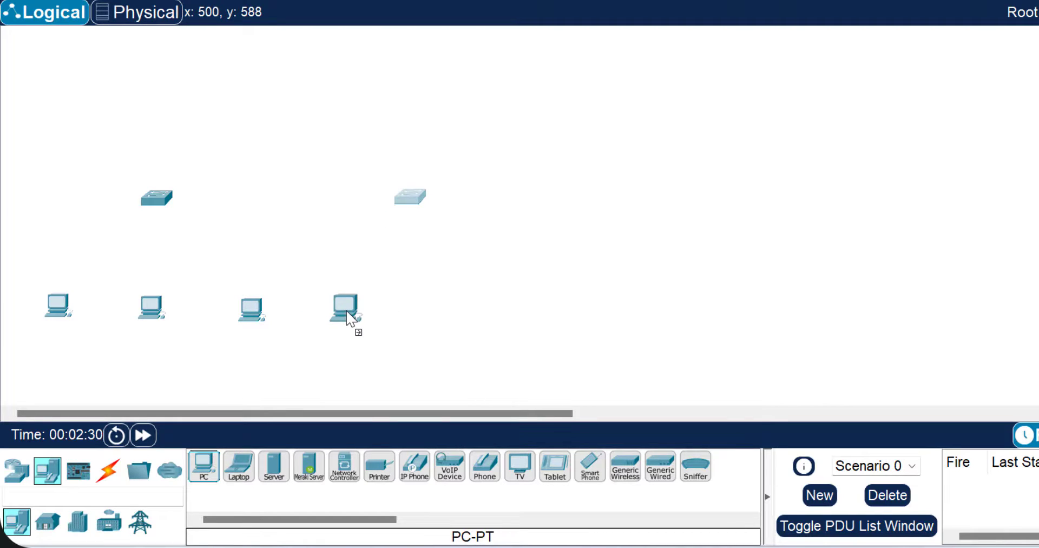
left_click_drag(205, 467, 528, 325)
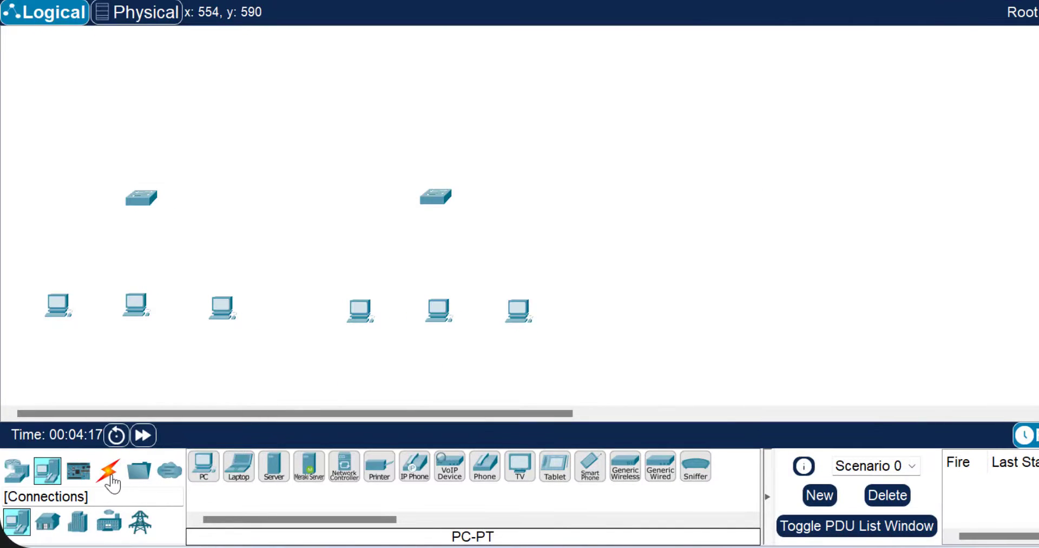
Step: Connect the leftmost PC to the first switch with a Copper Straight-Through cable
left_click(110, 475)
left_click(274, 465)
left_click(58, 307)
left_click(108, 376)
left_click(141, 198)
left_click(195, 10)
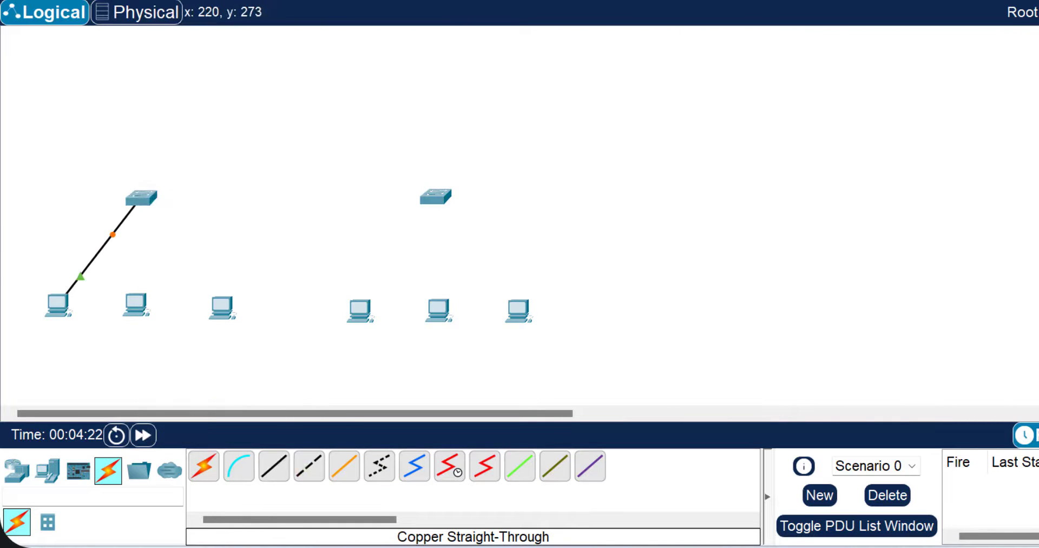
Step: Connect the middle PC of the first group to the first switch with a Copper Straight-Through cable
left_click(139, 303)
left_click(184, 377)
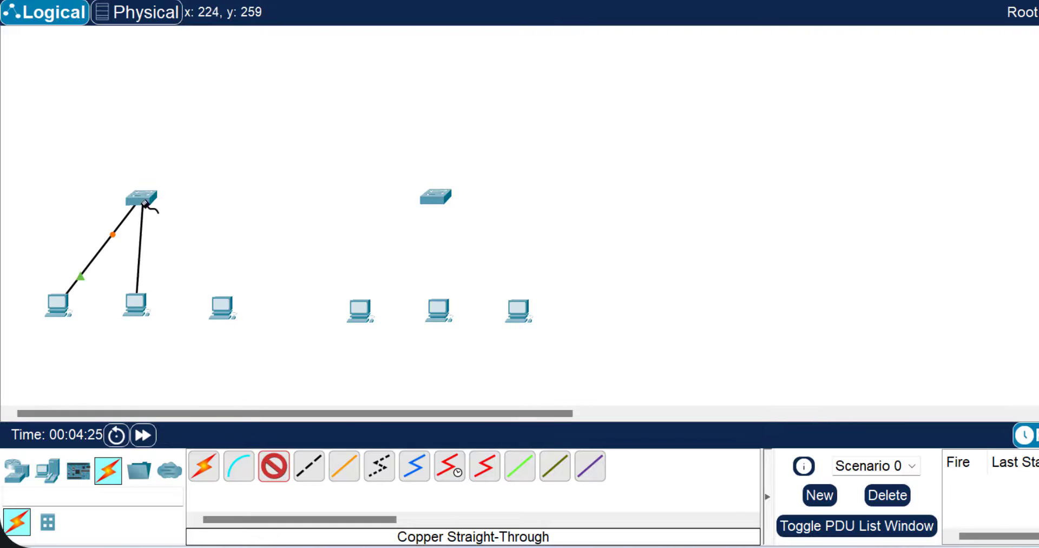
left_click(140, 196)
left_click(155, 130)
Step: Connect the third PC of the first group to its switch with a Copper Straight-Through cable
left_click(276, 473)
left_click(222, 308)
left_click(268, 377)
left_click(141, 197)
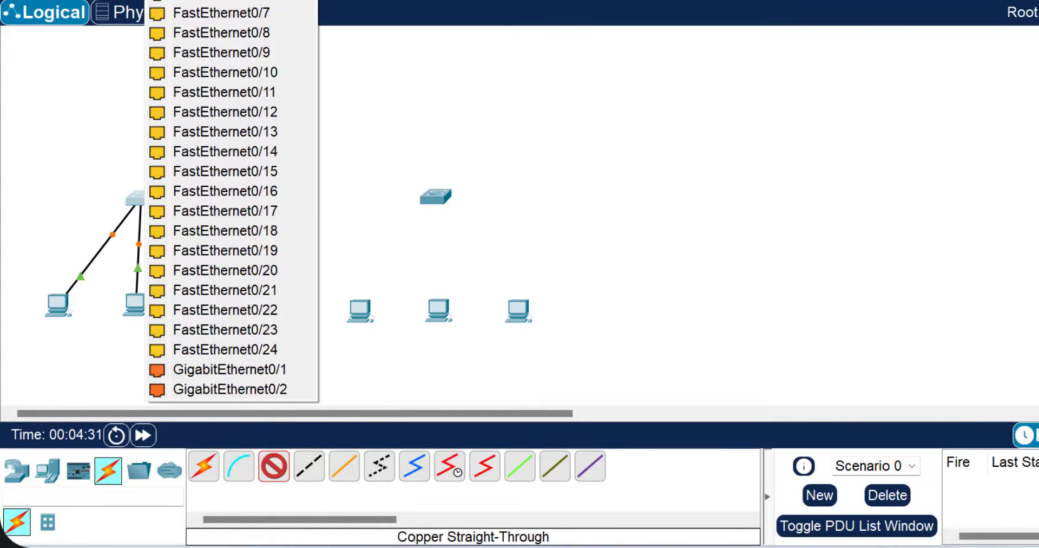
left_click(248, 116)
Step: Connect the leftmost PC of the second group to the second switch with a Copper Straight-Through cable
left_click(274, 467)
left_click(360, 306)
left_click(399, 375)
left_click(436, 196)
left_click(487, 22)
Step: Connect the middle PC of the second group to the second switch with a Copper Straight-Through cable
left_click(274, 466)
left_click(438, 307)
left_click(495, 375)
left_click(437, 198)
left_click(487, 22)
Step: Connect the rightmost PC of the second group to the second switch with a Copper Straight-Through cable
left_click(274, 467)
left_click(518, 308)
left_click(551, 380)
left_click(436, 198)
left_click(487, 21)
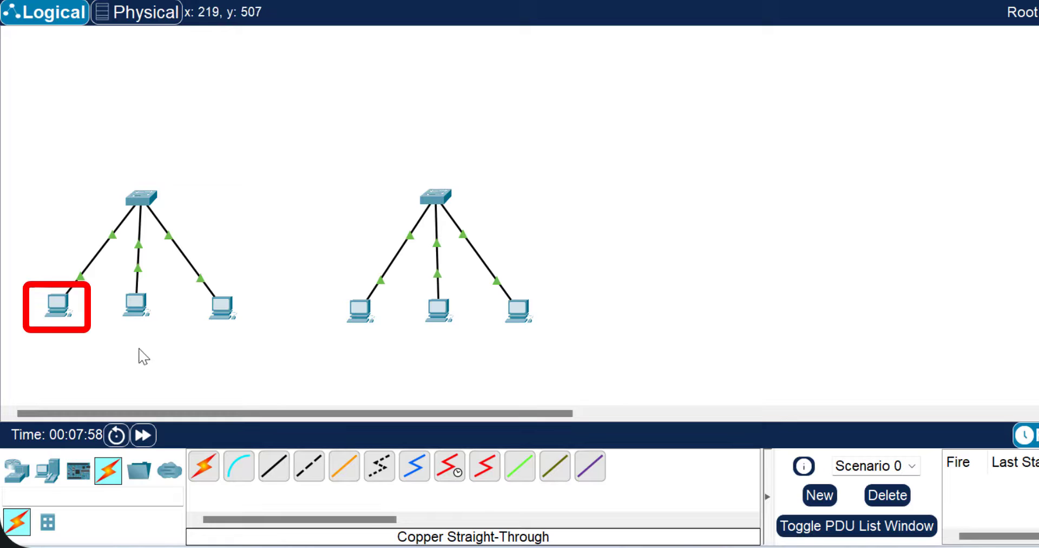
Step: Give PC0, the leftmost PC of the first network, the static IPv4 address 10.10.10.1 with the default mask 255.0.0.0
left_click(59, 311)
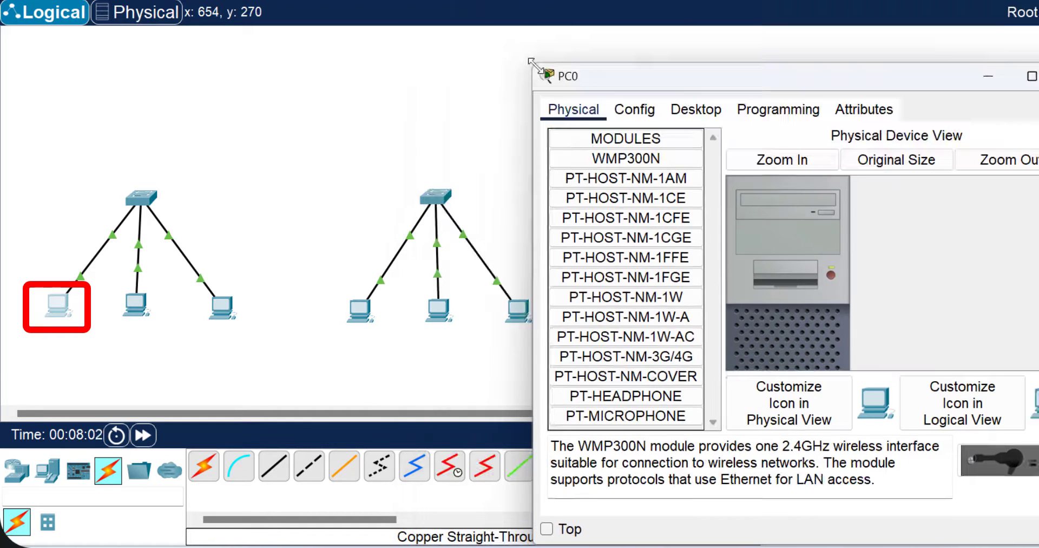
left_click_drag(646, 75, 712, 32)
left_click(706, 47)
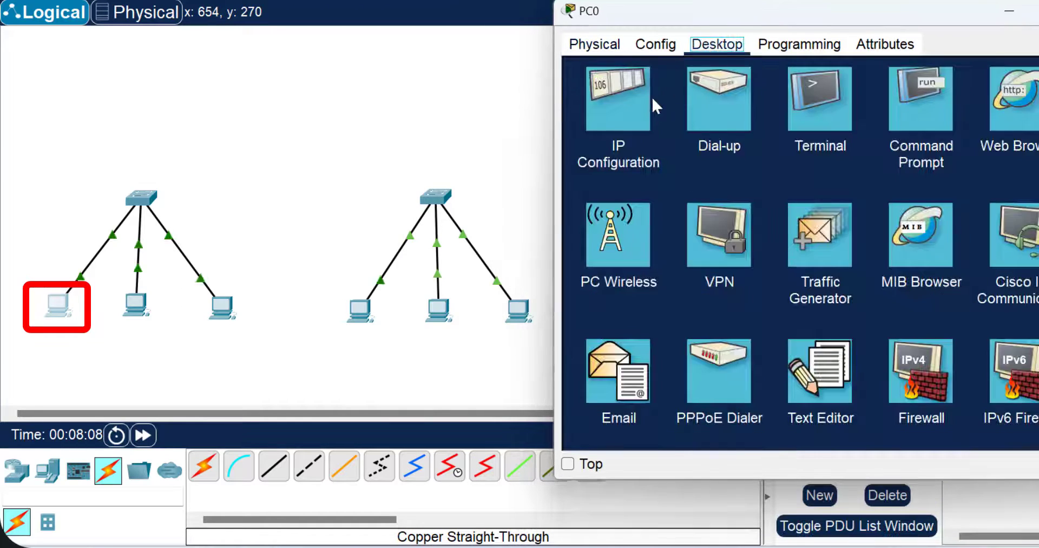
left_click(630, 115)
left_click(736, 195)
type("10")
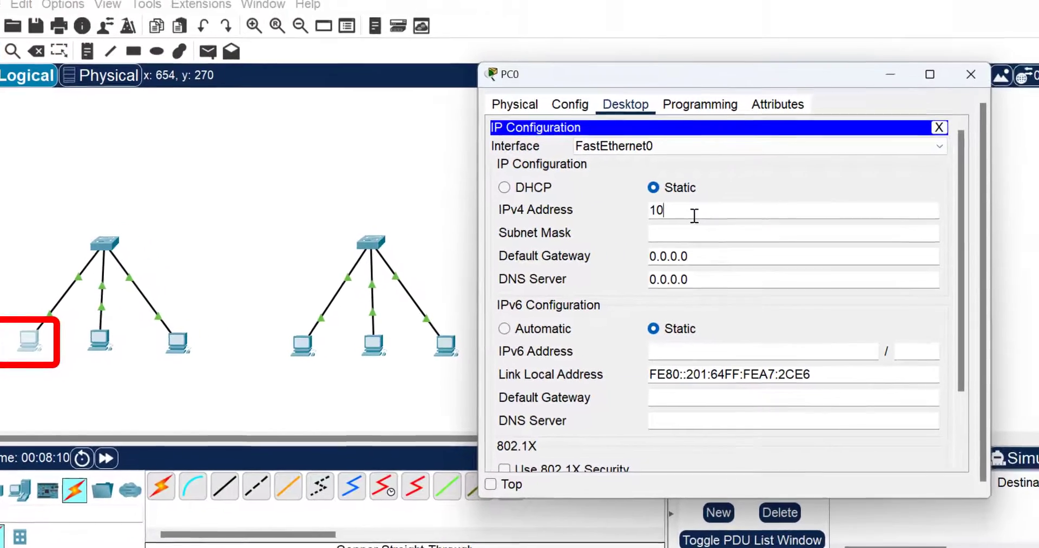
type(".10.10.1")
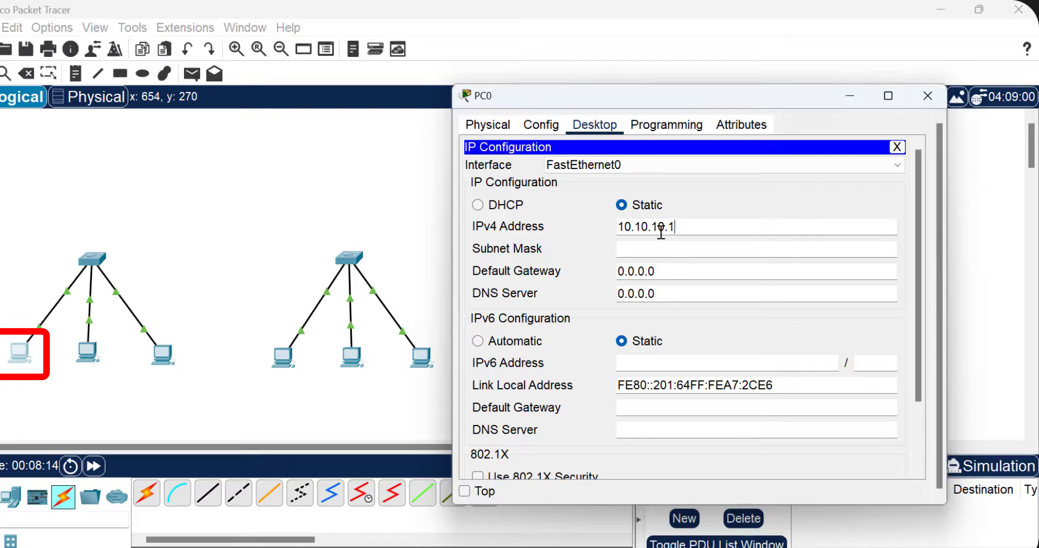
key("Tab")
key("shift+Tab")
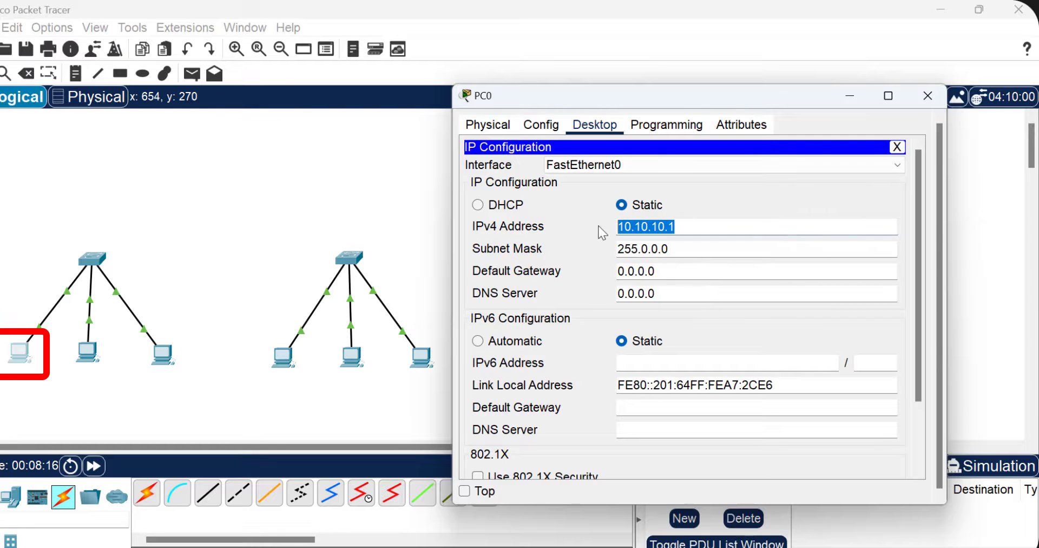
left_click(927, 96)
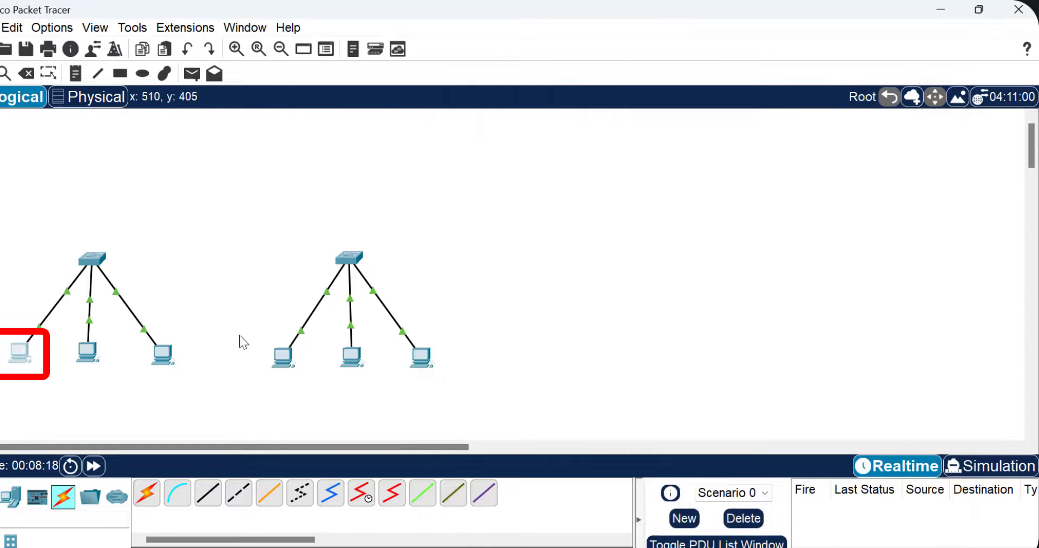
Step: Give PC1, the middle PC of the first network, the static IPv4 address 10.10.10.2 with the default mask 255.0.0.0
left_click(90, 350)
left_click(479, 149)
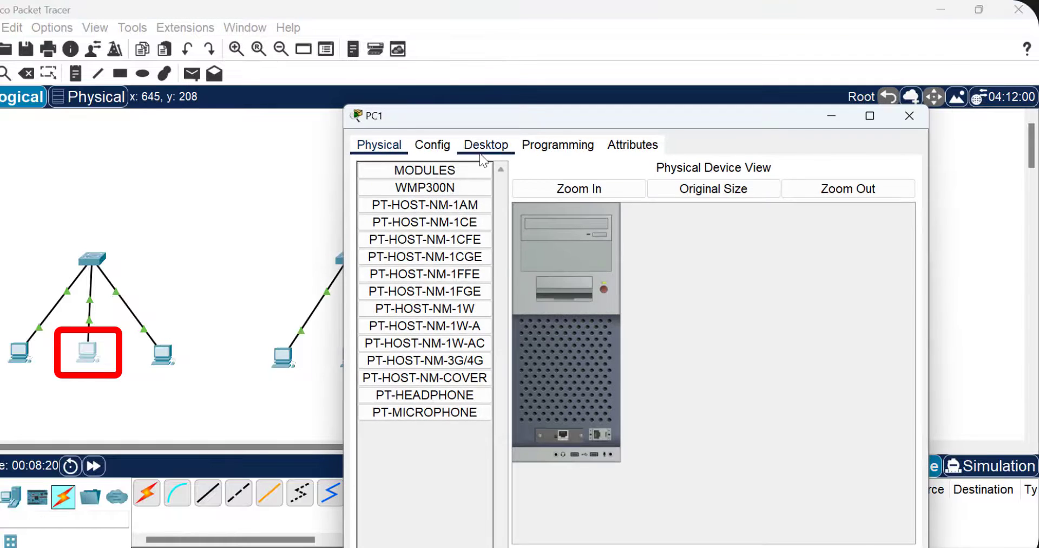
left_click(412, 202)
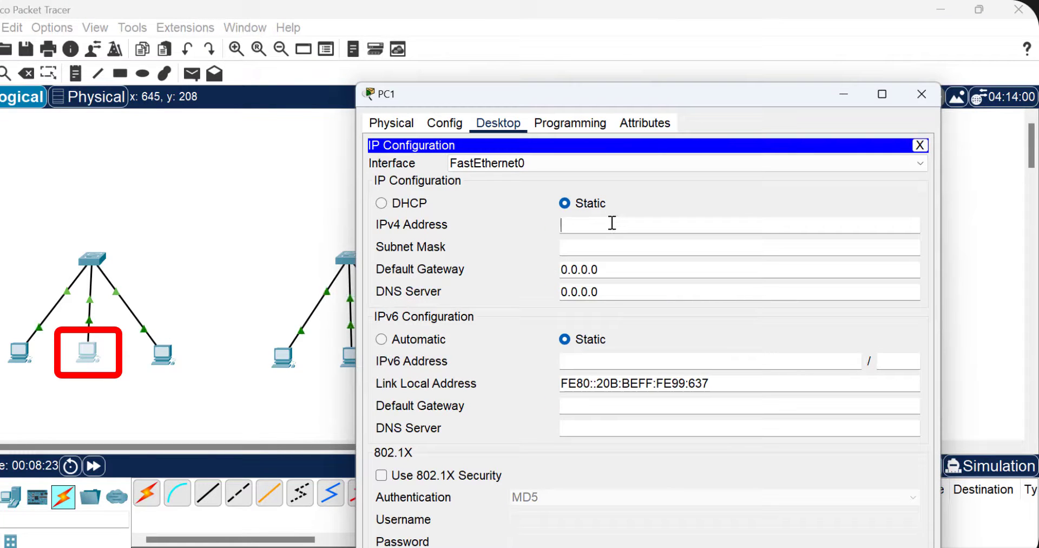
type("10.10.10.1")
key("BackSpace")
type("2")
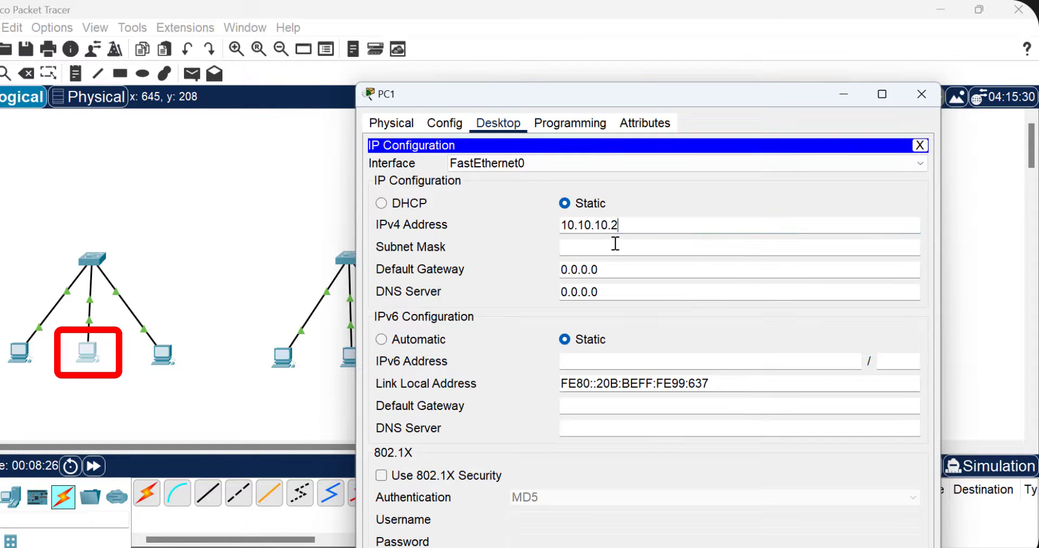
left_click(616, 243)
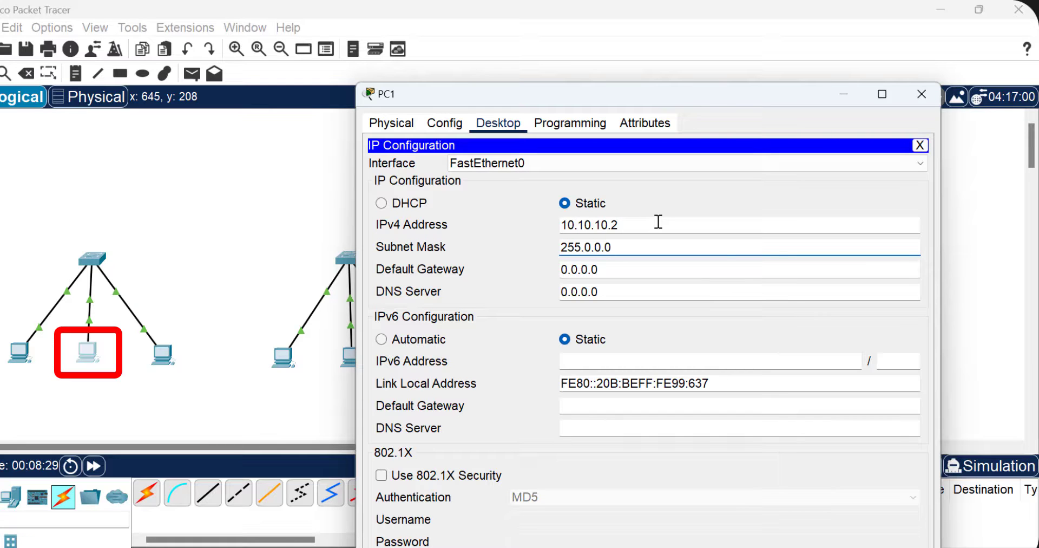
left_click(922, 94)
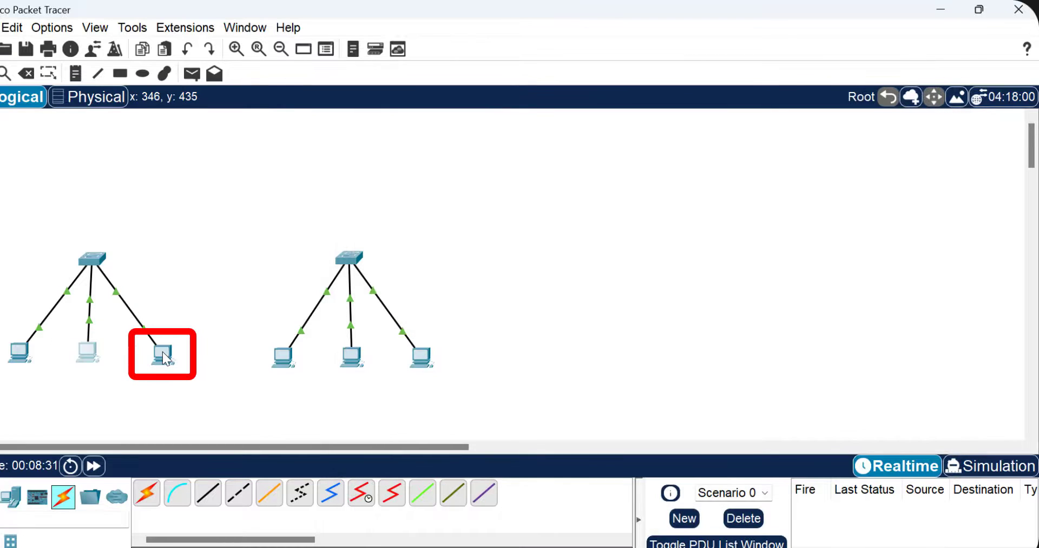
Step: Give PC2, the third PC of the first network, the static IPv4 address 10.10.10.3 with the default mask 255.0.0.0
left_click(163, 352)
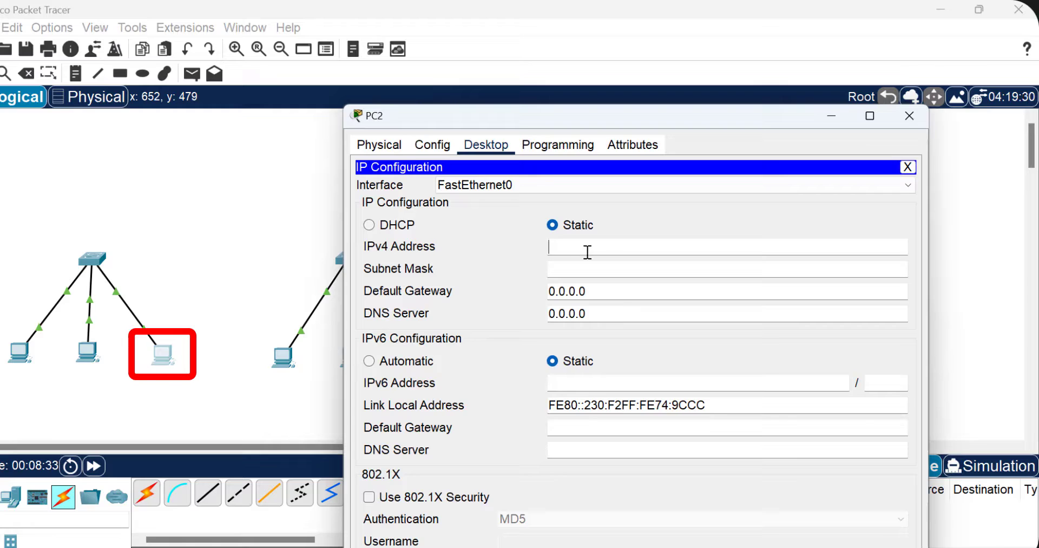
left_click(587, 251)
type("10.10.10.3")
key("Tab")
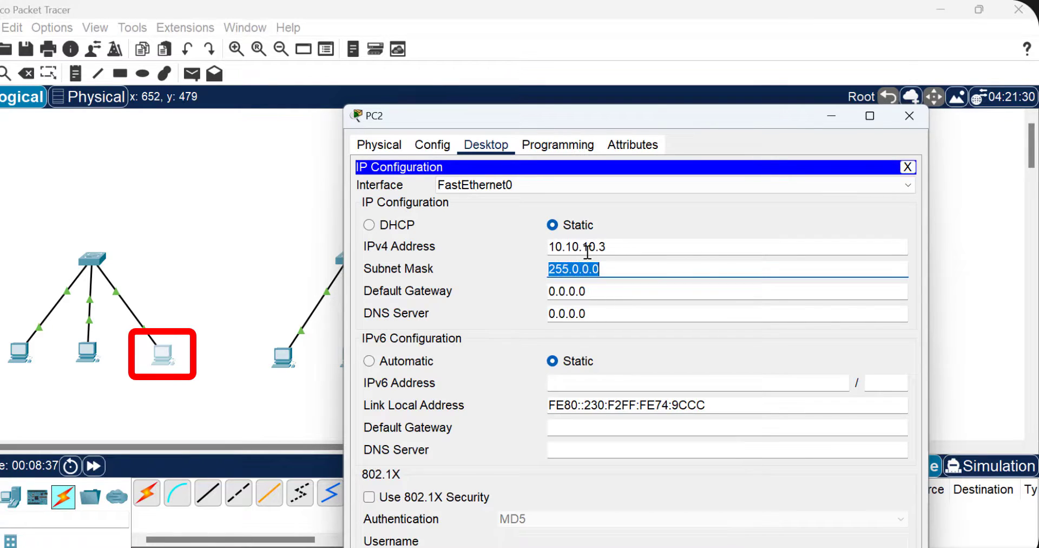
left_click(909, 116)
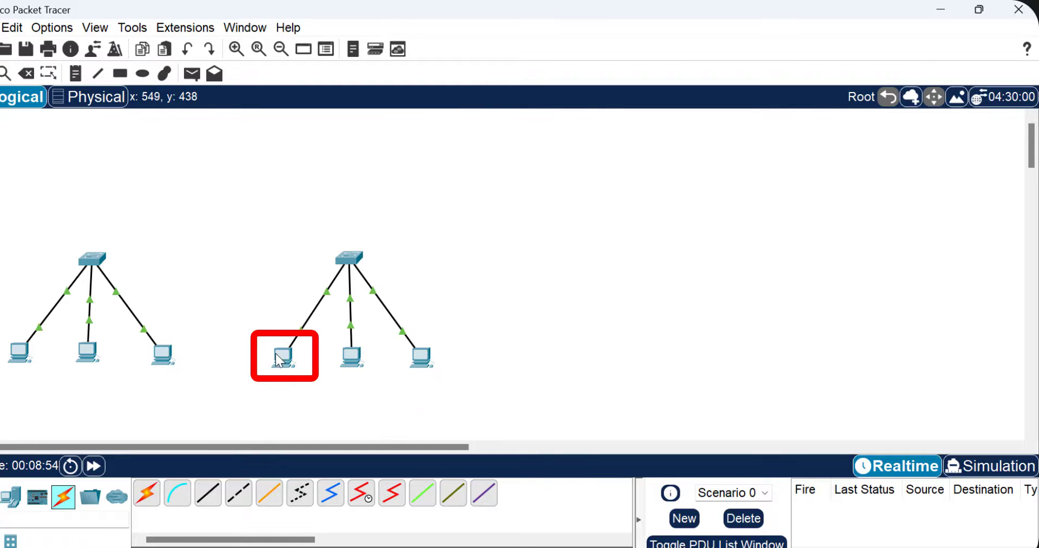
Step: Give PC3, the leftmost PC of the second network, the static IPv4 address 192.168.1.1 with the default mask 255.255.255.0
left_click(276, 354)
left_click(485, 42)
left_click(399, 90)
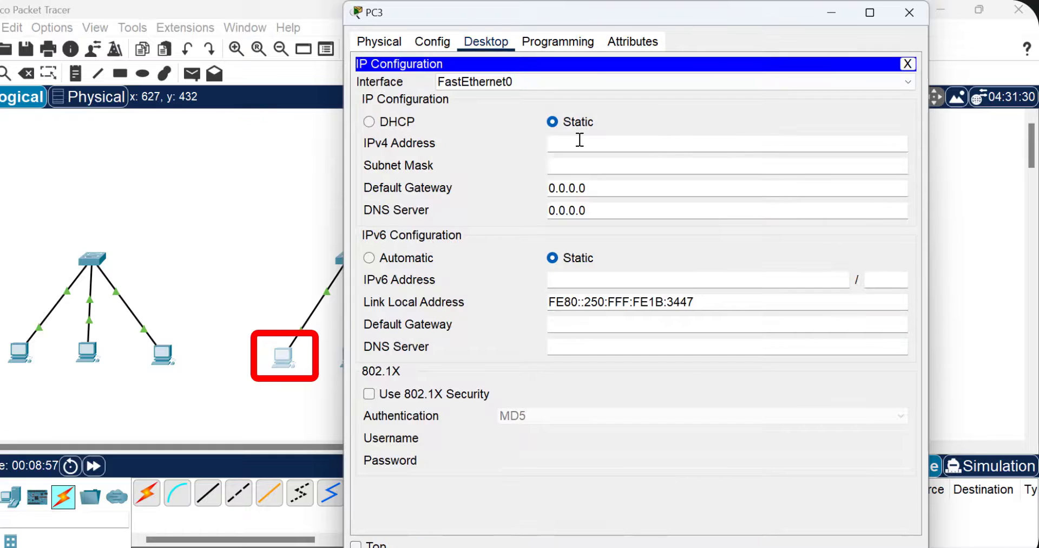
type("192.168.1.1")
key("Tab")
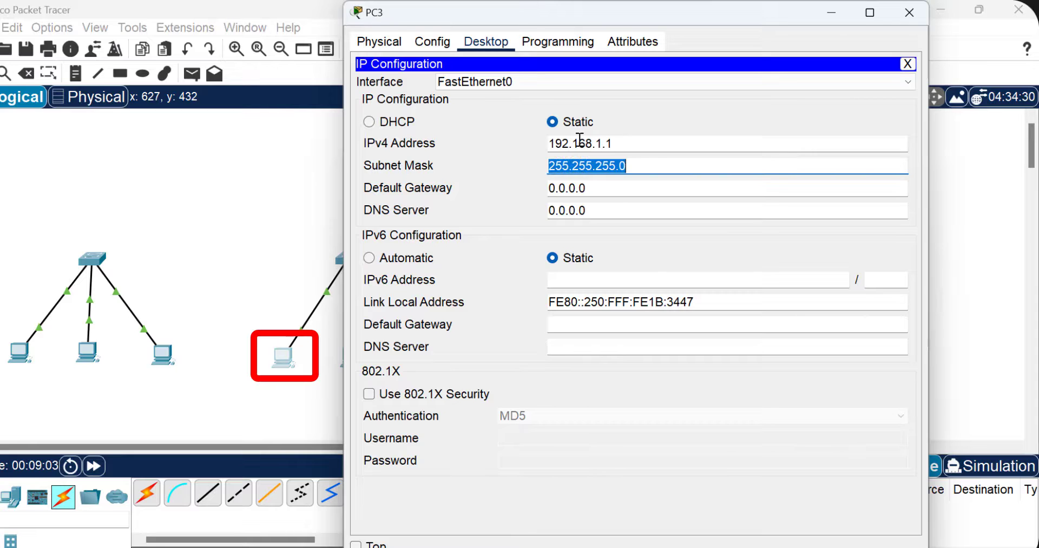
left_click(909, 13)
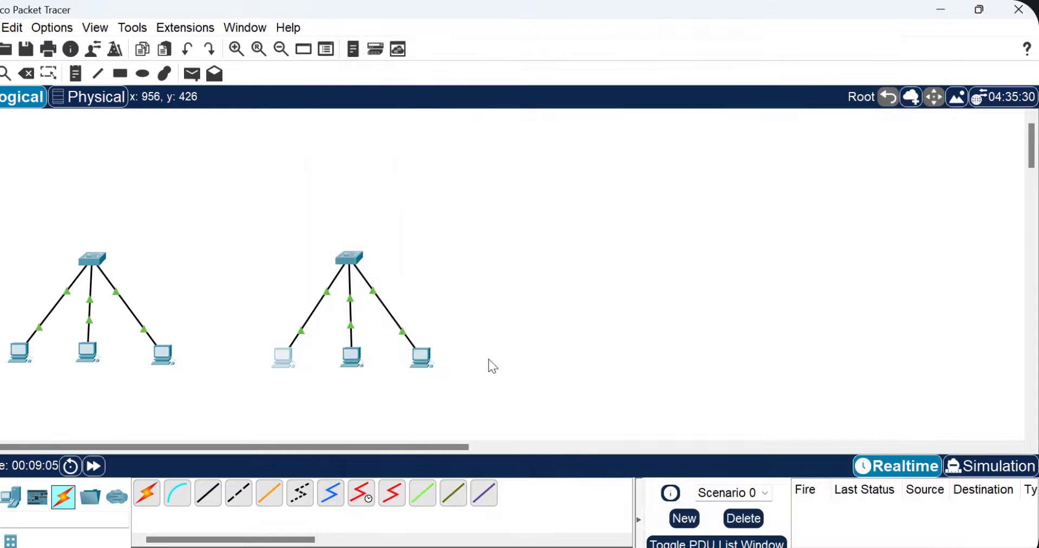
Step: Give PC4, the middle PC of the second network, the static IPv4 address 192.168.1.2 with the default mask 255.255.255.0
left_click(351, 358)
left_click(486, 41)
left_click(443, 80)
left_click(572, 143)
type("192.168.1.2")
key("Tab")
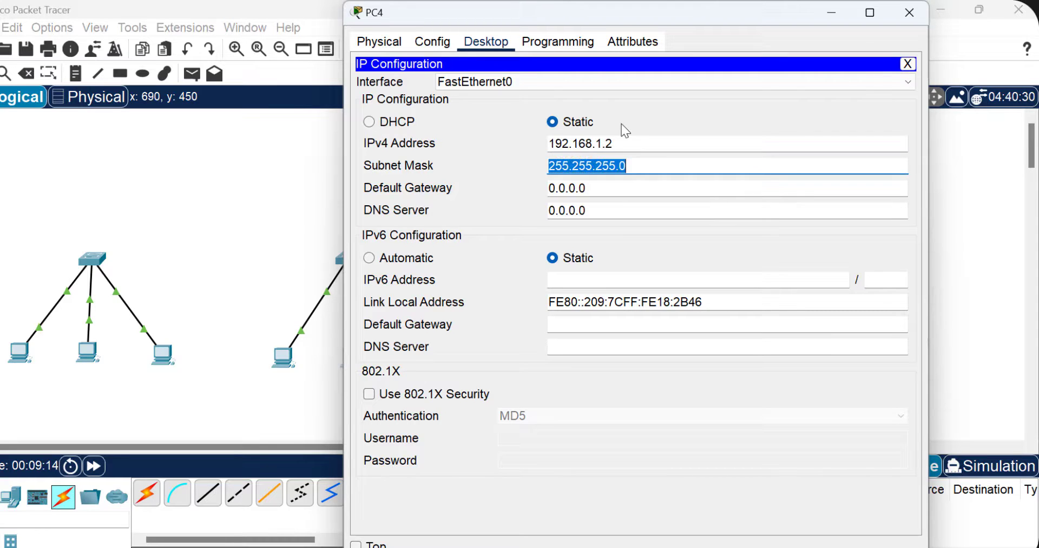
left_click(908, 18)
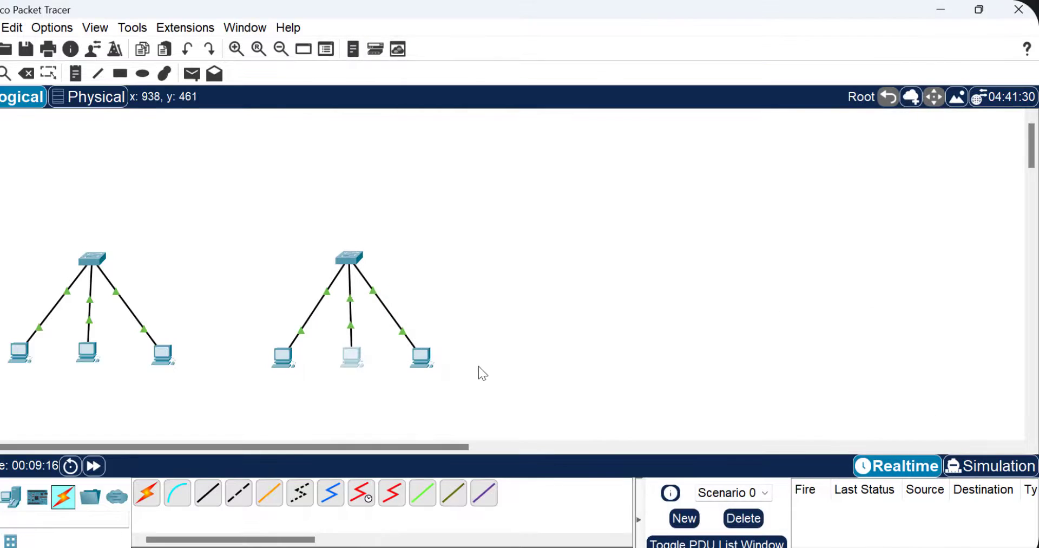
Step: Give PC5, the third PC of the second network, the static IPv4 address 192.168.1.3 with the default mask 255.255.255.0
left_click(425, 358)
left_click(486, 42)
left_click(411, 89)
type("192.168.1")
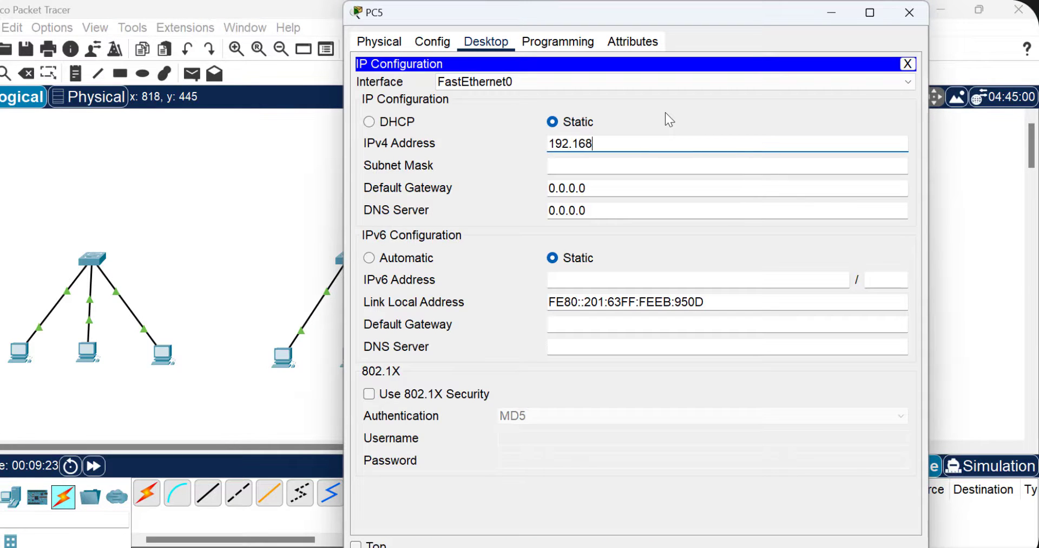
type(".3")
key("Tab")
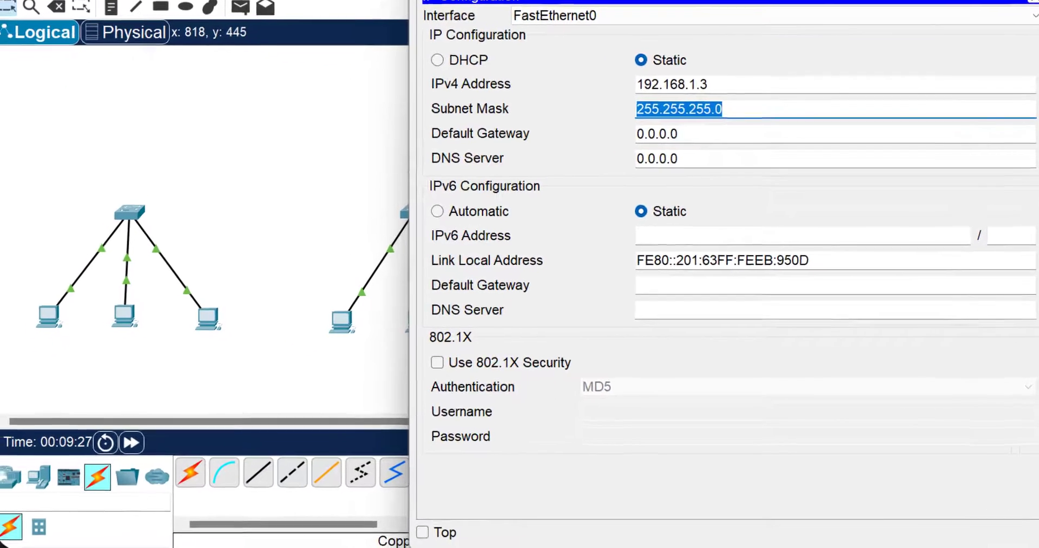
left_click(916, 8)
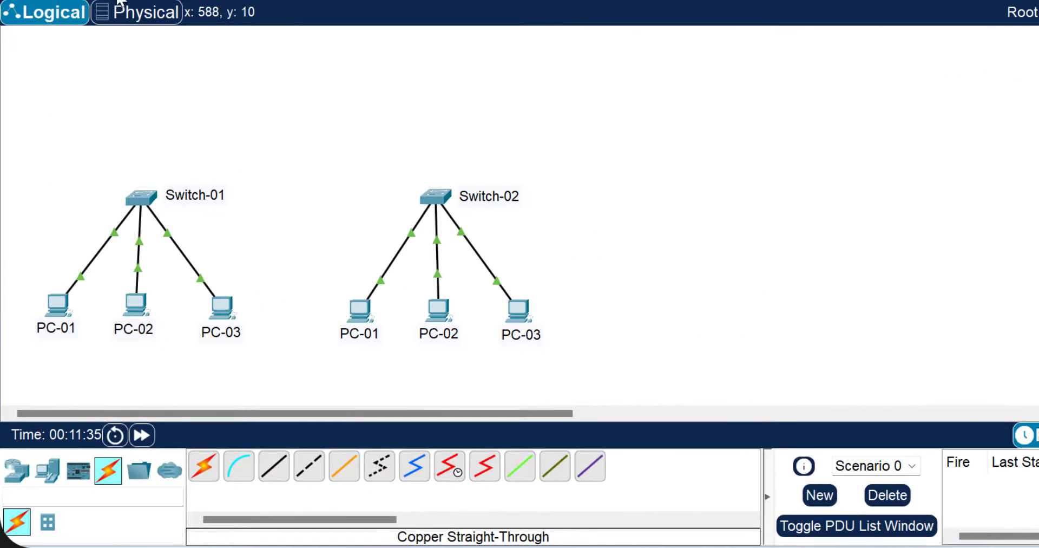
Step: Add a three-line note beside Switch-01 reading LAN-01, 10.0.0.0 and 255.0.0.0, and align it with the switch
left_click(24, 196)
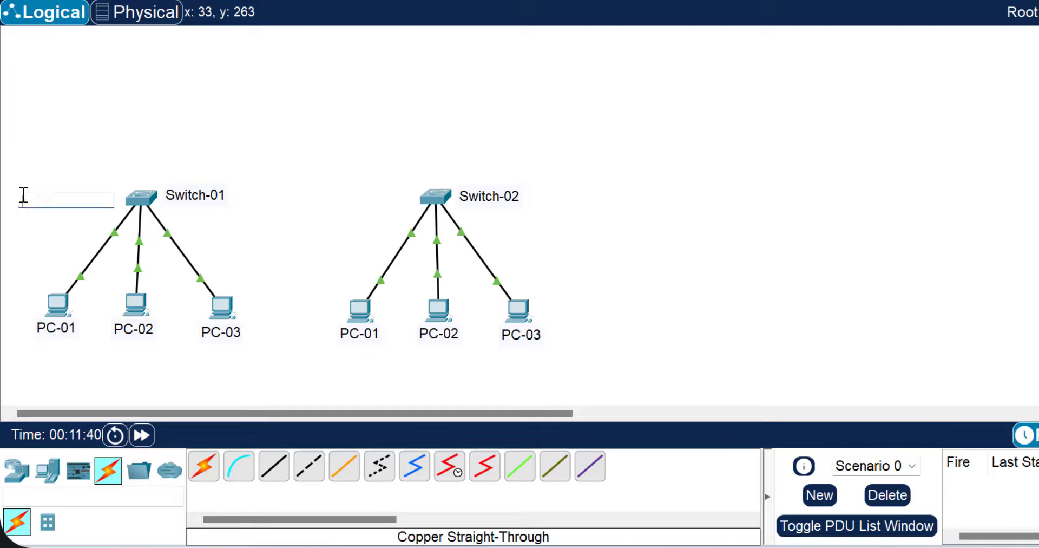
type("LAN")
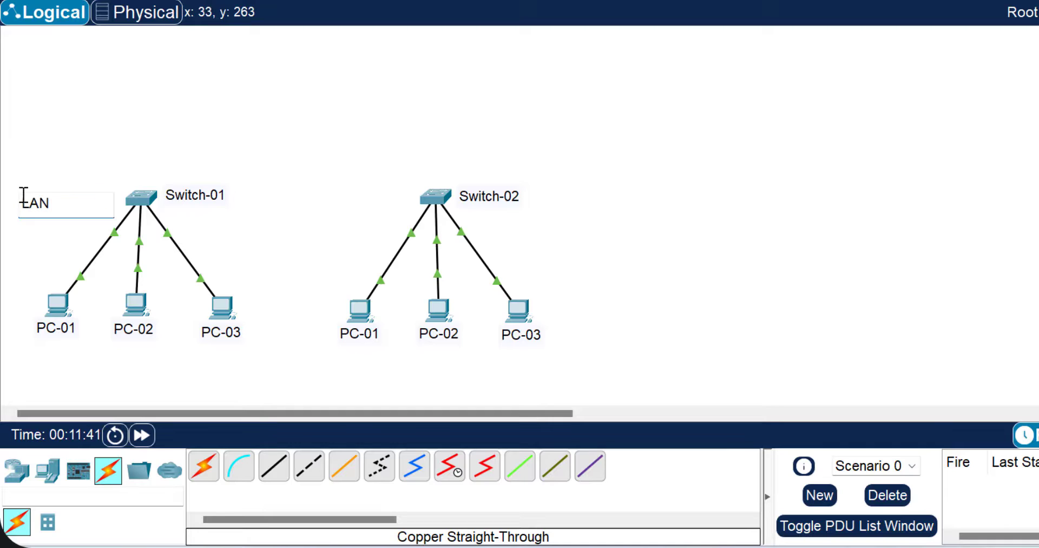
type("-01")
key("Return")
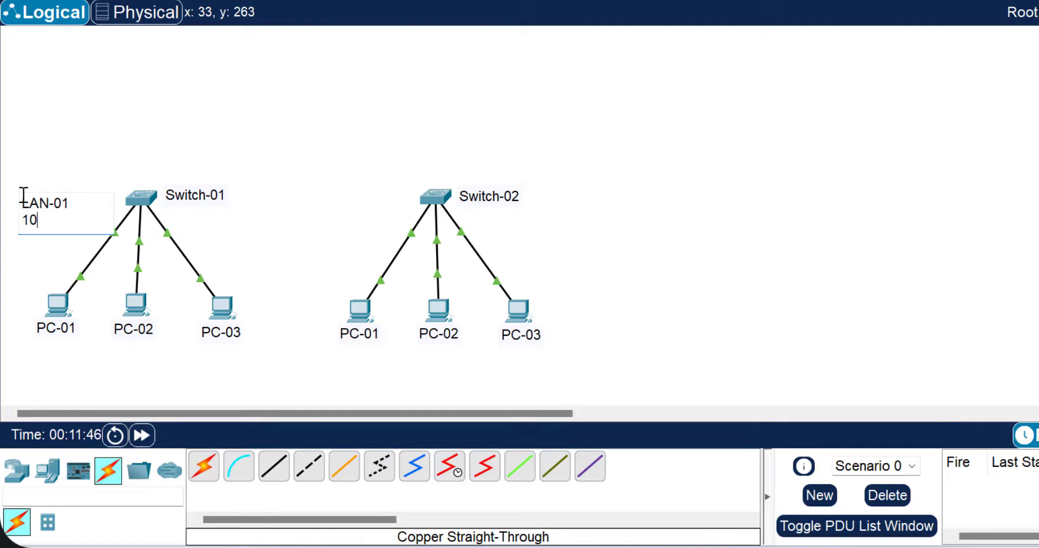
type("10.0.0.0")
key("Return")
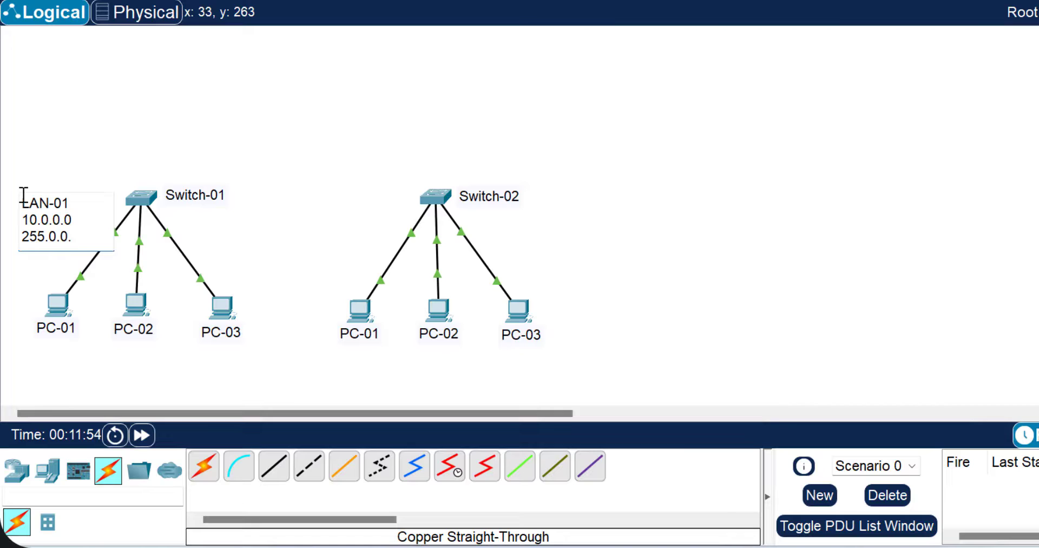
left_click(23, 195)
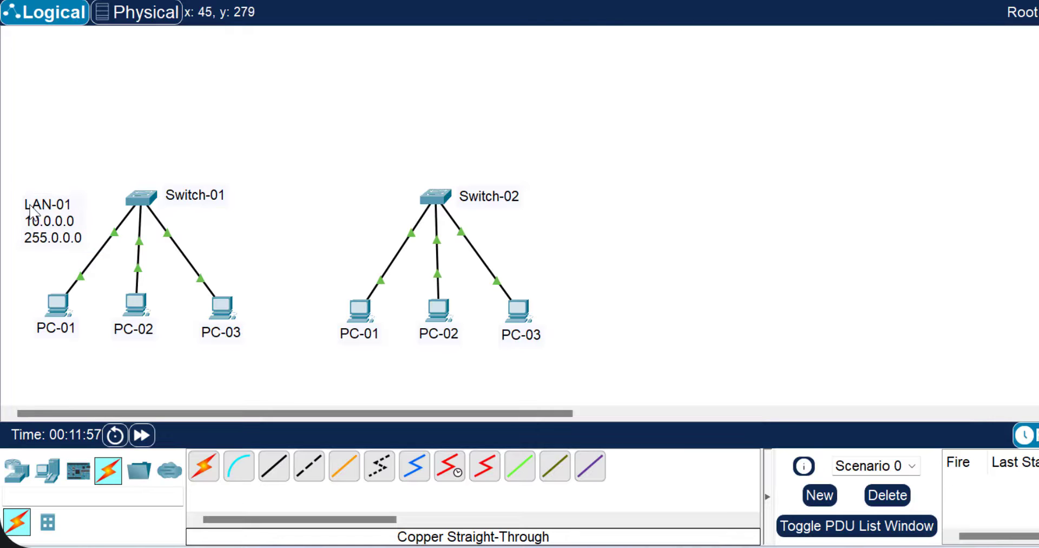
left_click_drag(29, 205, 36, 202)
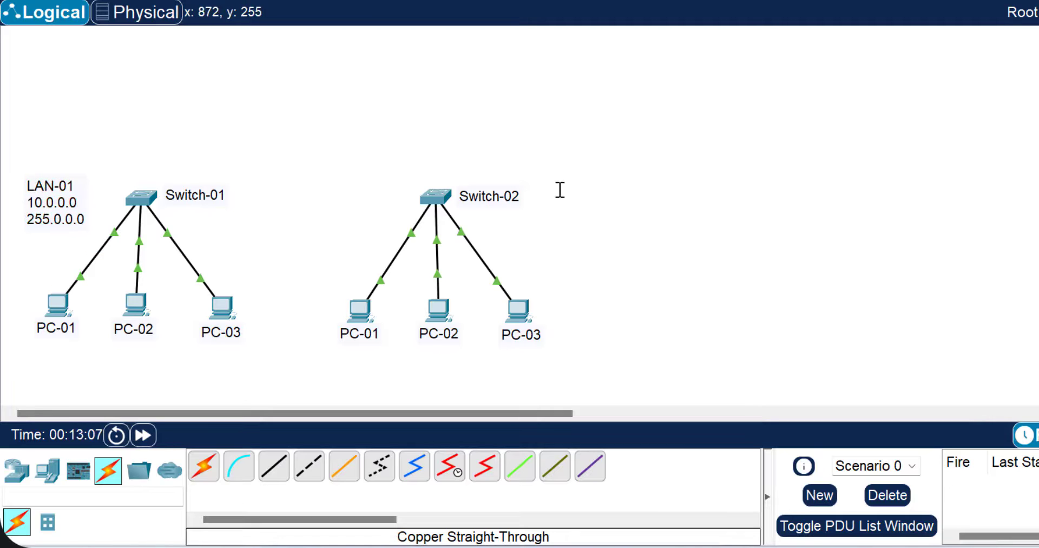
Step: Add a three-line note beside Switch-02 reading LAN-02, 192.168.1.0 and 255.255.255.0
left_click(536, 178)
type("LAN-02")
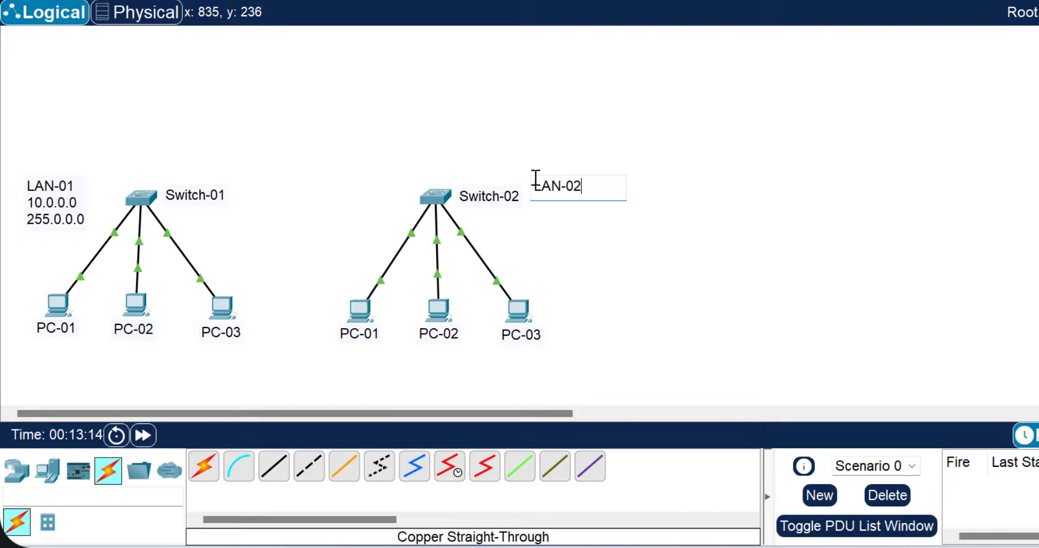
key("Return")
type("192.168.1.0")
key("Return")
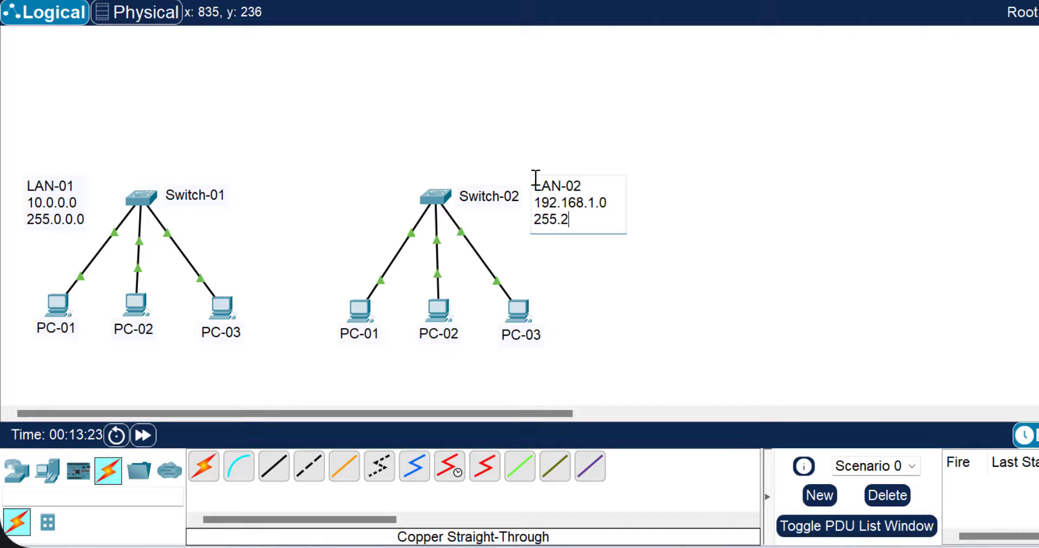
type("255.255.255.0")
key("Escape")
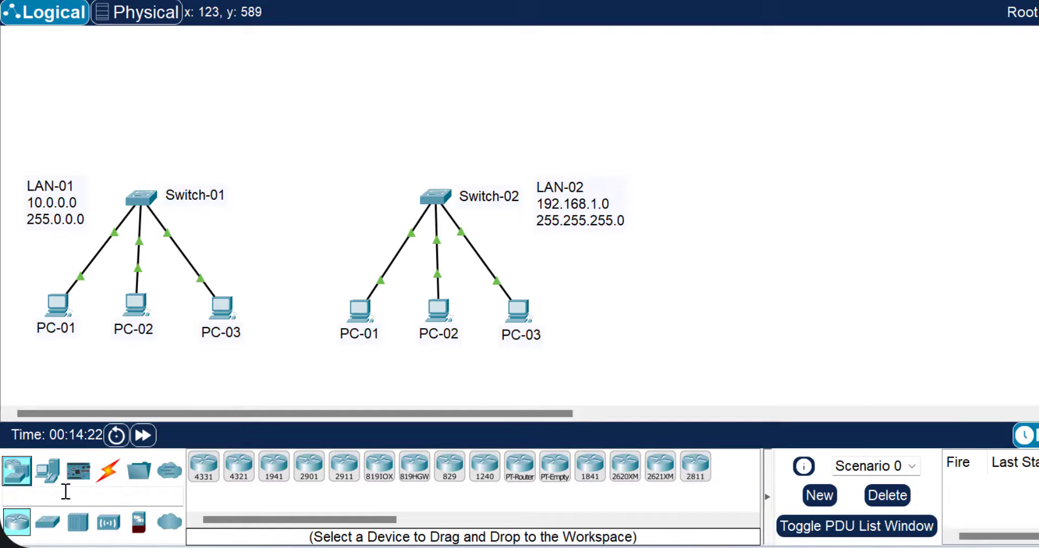
Step: Place a 4331 router above and between the two switches, and inspect its physical ports and configurable interfaces
left_click_drag(209, 481, 311, 101)
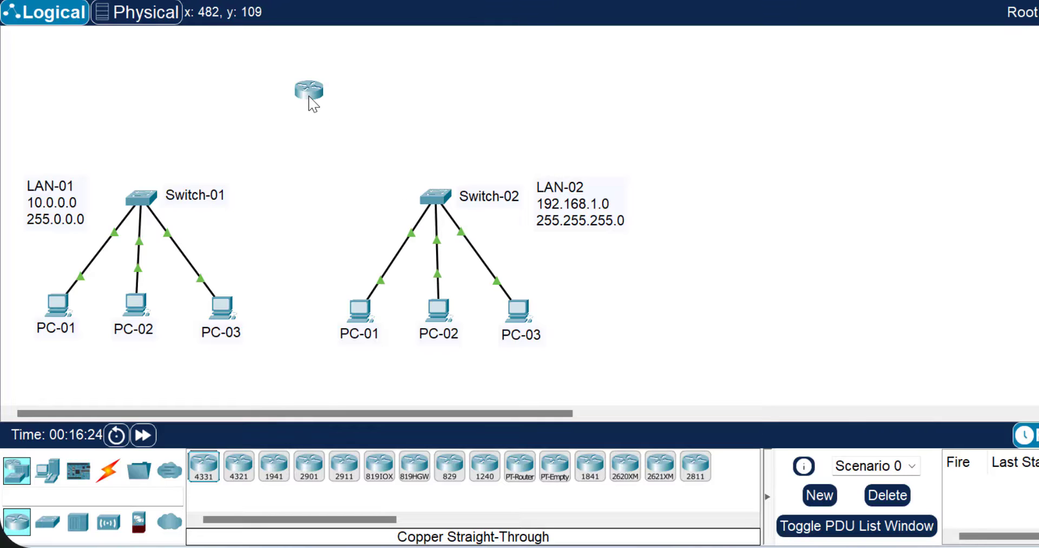
left_click(309, 95)
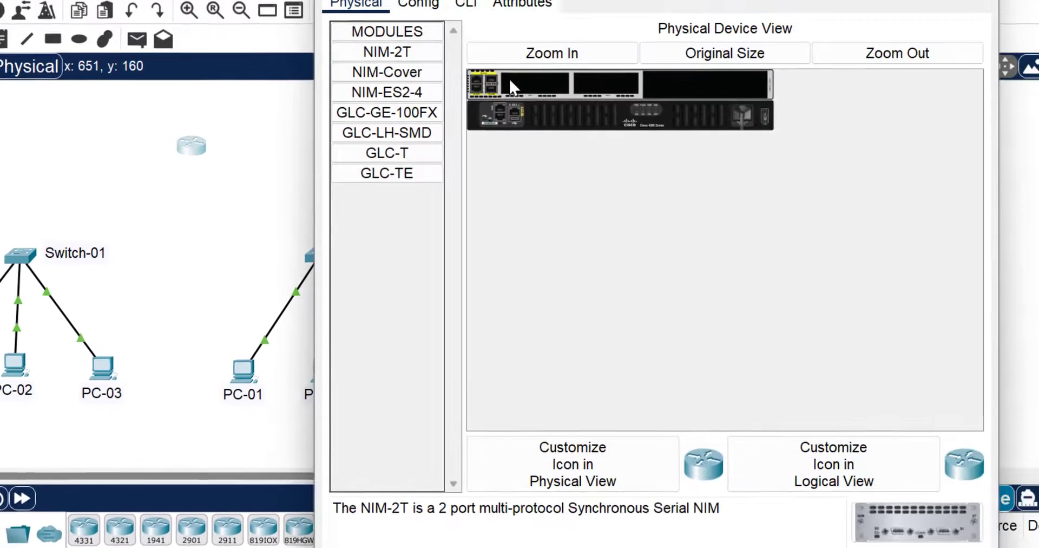
left_click(617, 22)
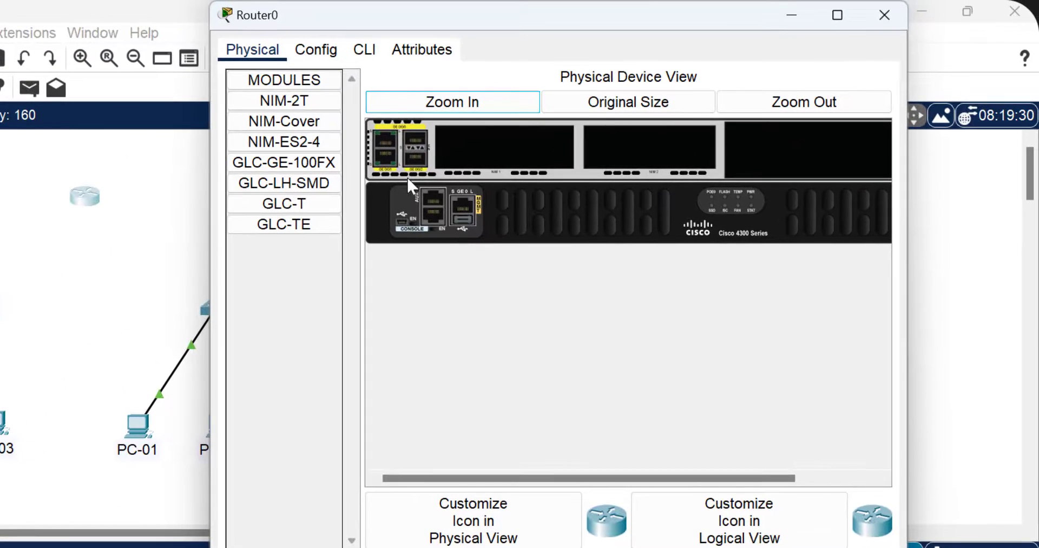
left_click(336, 55)
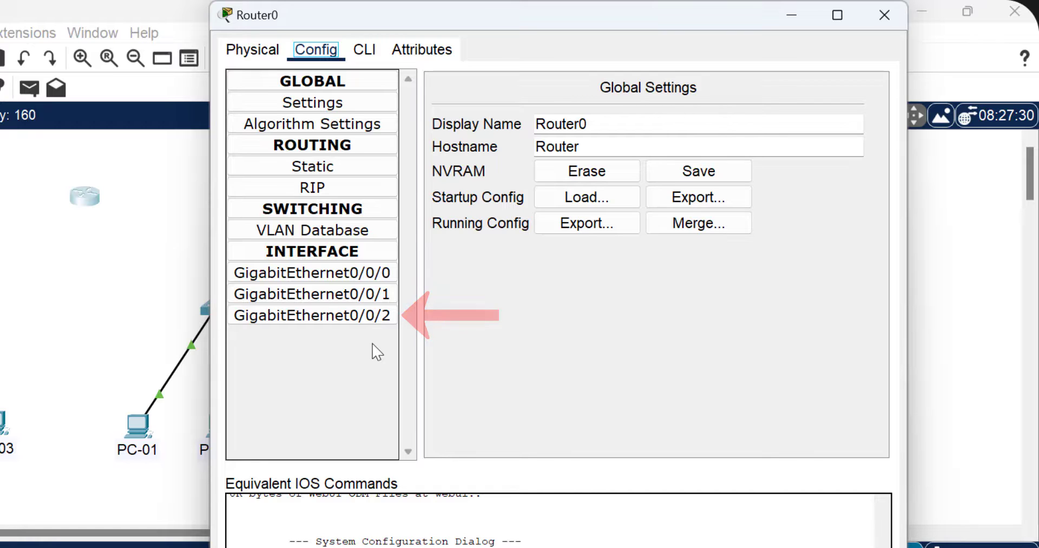
left_click(884, 15)
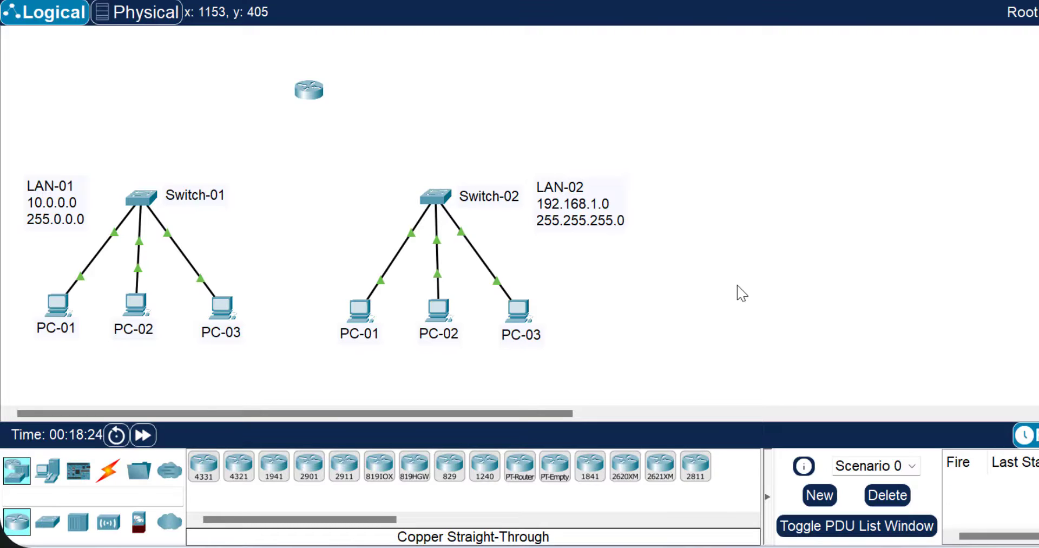
Step: Connect Switch-01's GigabitEthernet0/1 to the router's GigabitEthernet0/0/0 with a copper straight-through cable
left_click(108, 469)
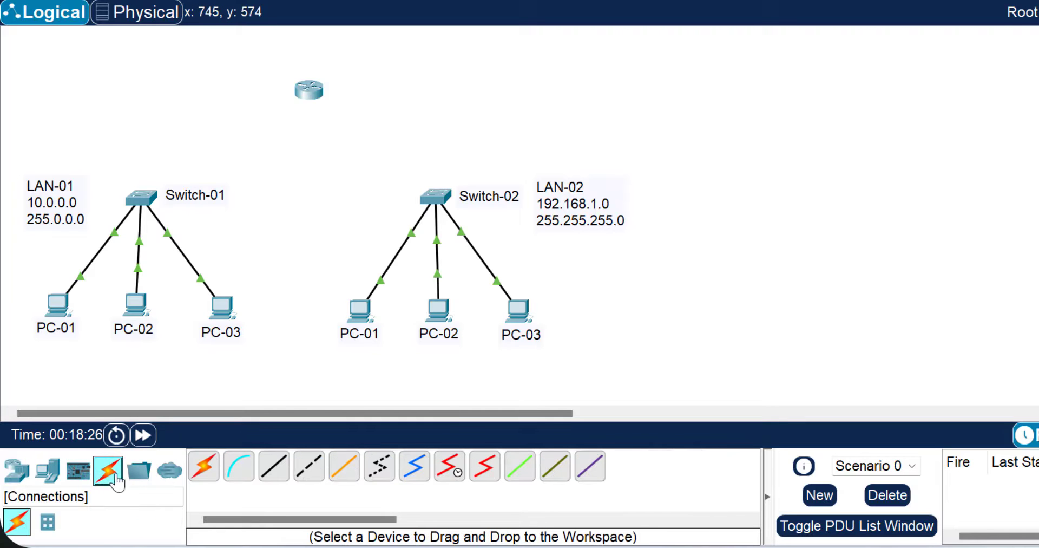
left_click(273, 471)
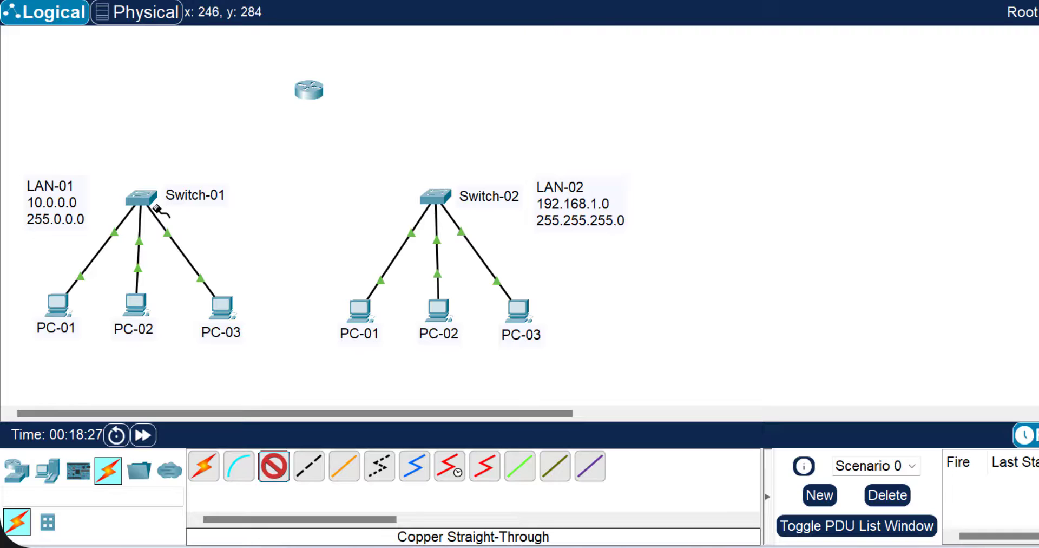
left_click(137, 198)
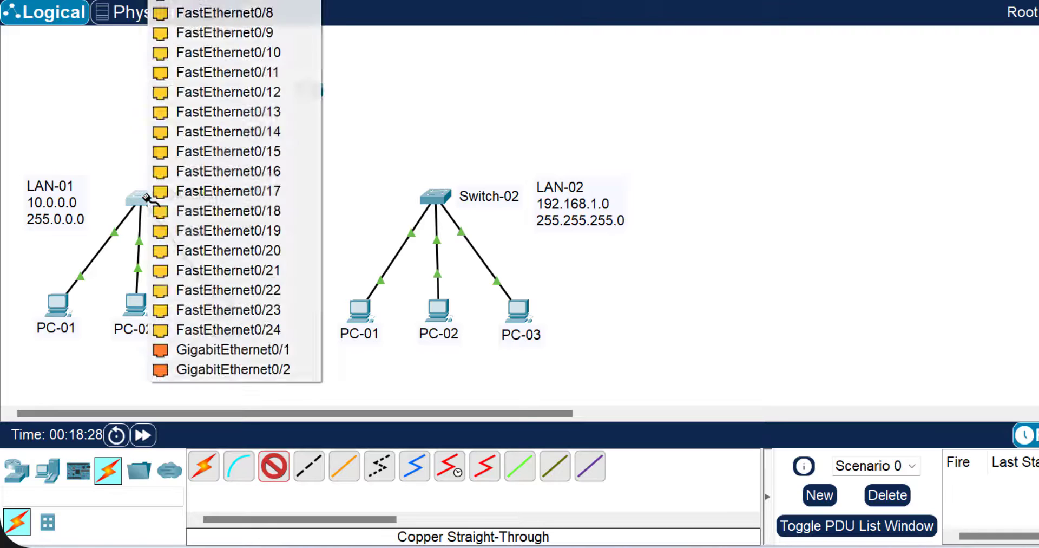
left_click(265, 353)
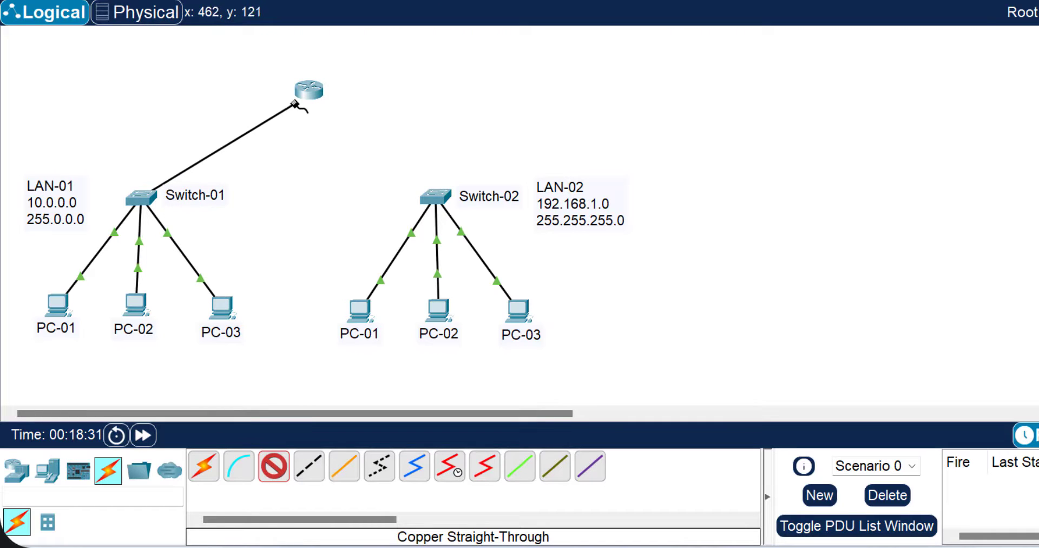
left_click(306, 90)
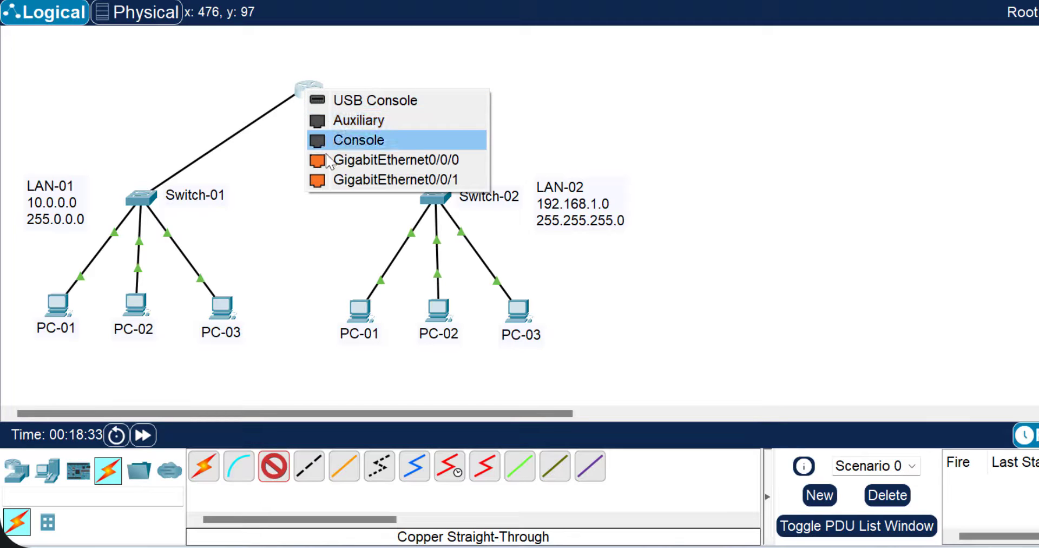
left_click(330, 162)
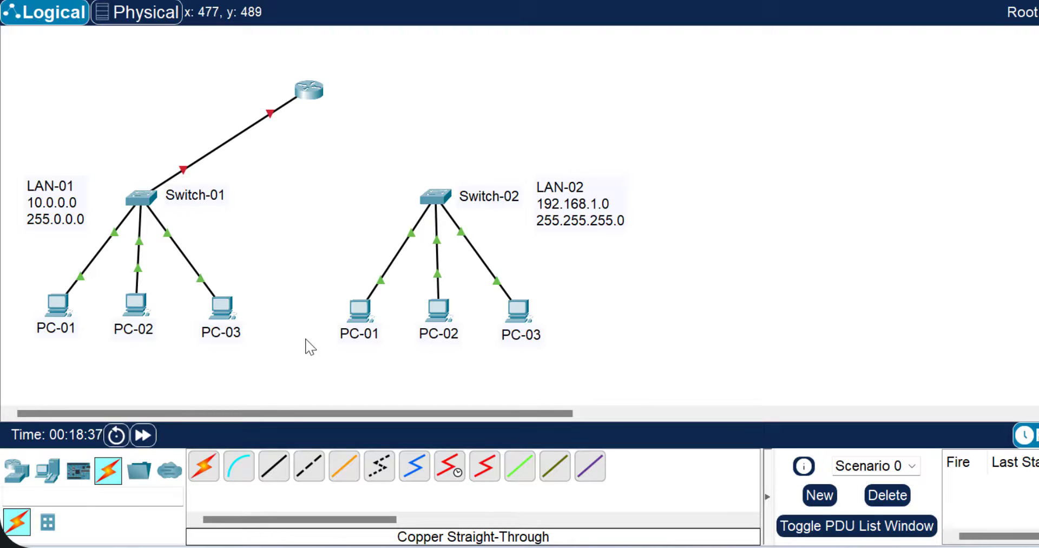
Step: Connect Switch-02's GigabitEthernet0/1 to the router's GigabitEthernet0/0/1 with a copper straight-through cable
left_click(283, 465)
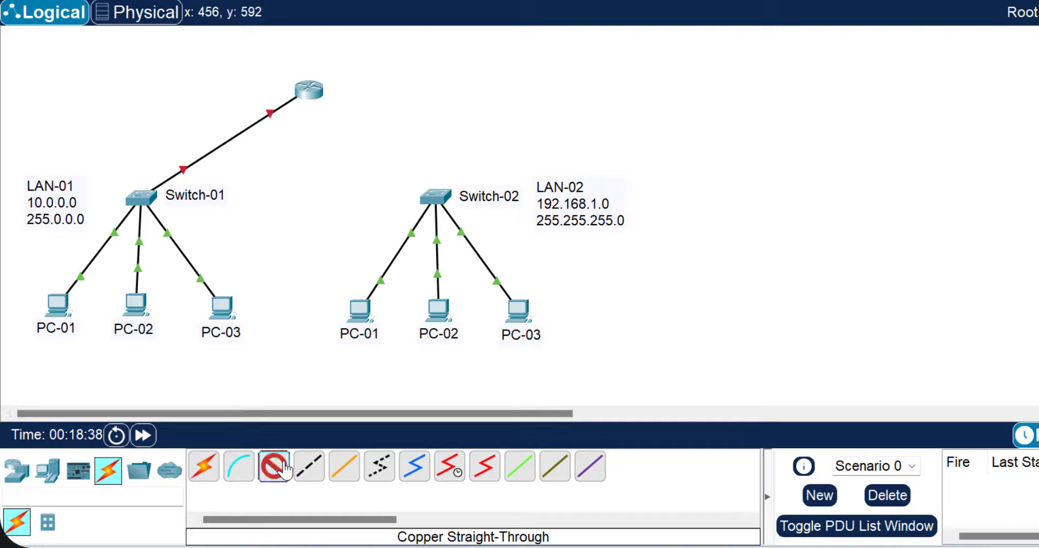
left_click(428, 197)
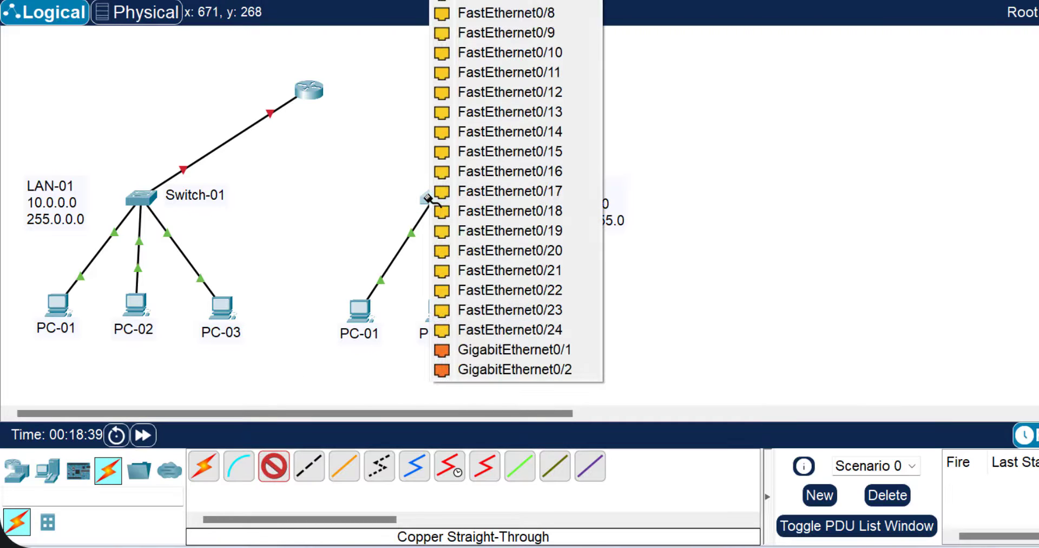
left_click(494, 350)
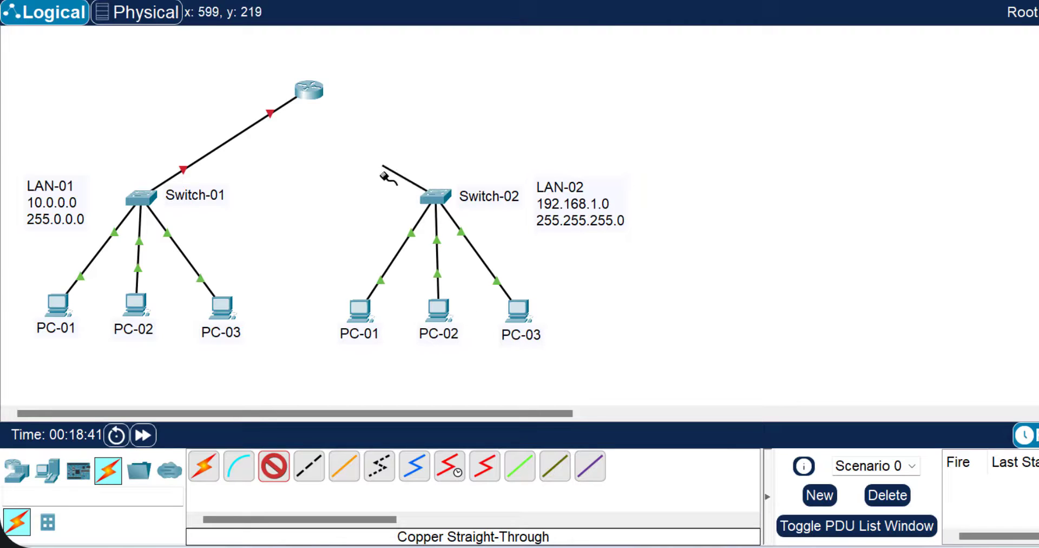
left_click(312, 91)
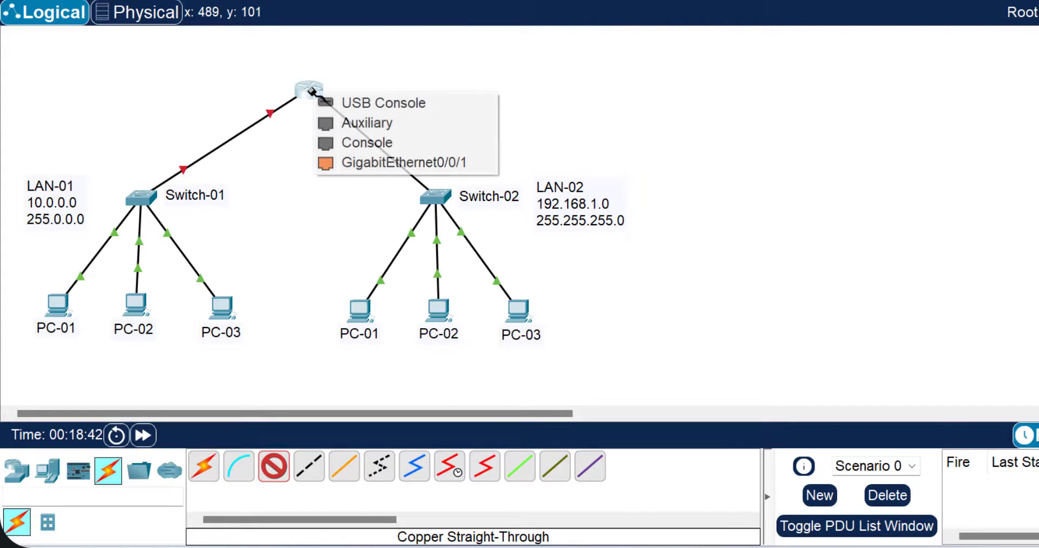
left_click(361, 162)
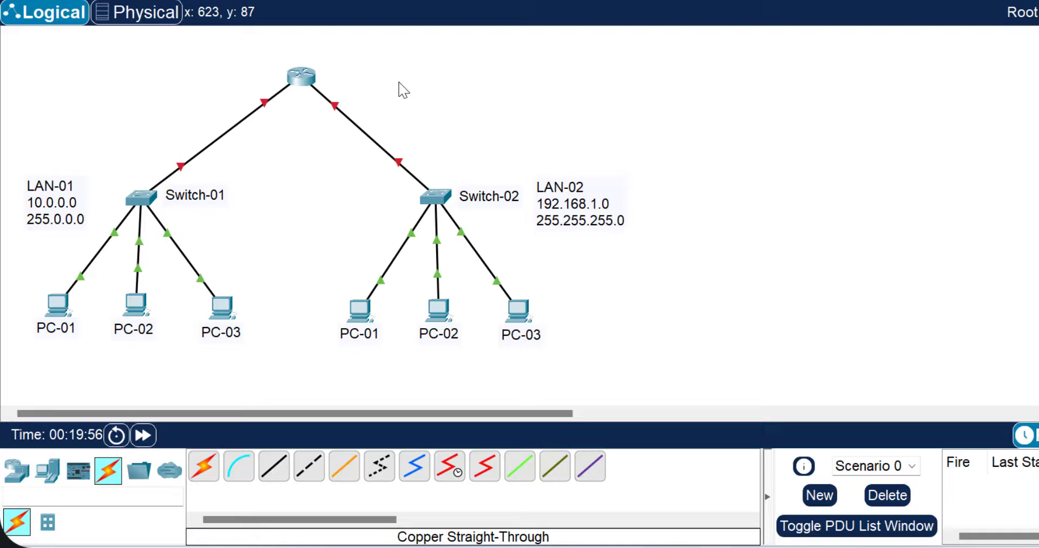
Step: Label the three LAN-01 PCs with notes reading 10.10.10.1, 10.10.10.2 and 10.10.10.3 beneath their names
left_click(24, 344)
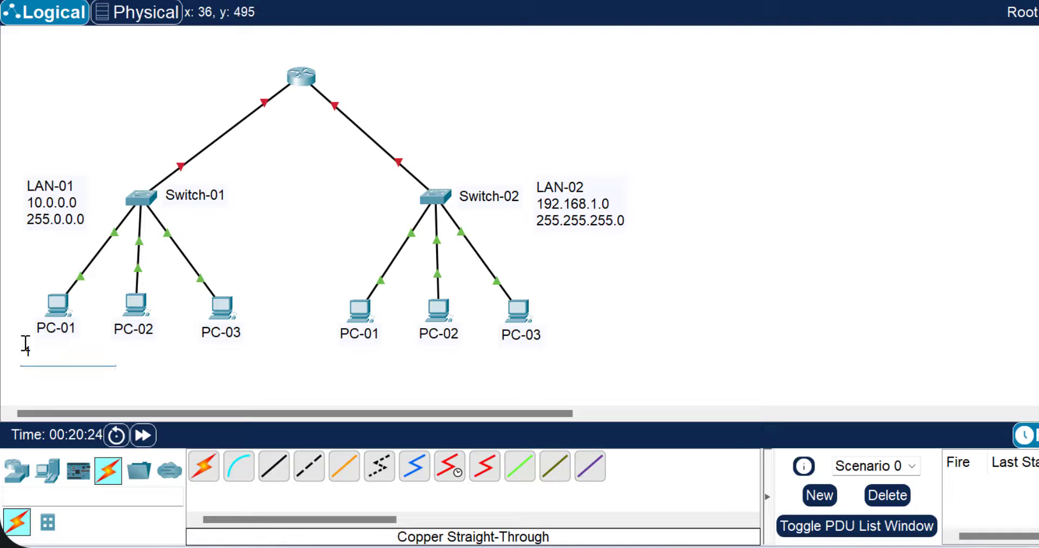
type("10.10.10.1")
left_click(120, 351)
type("10.10.10")
left_click(125, 359)
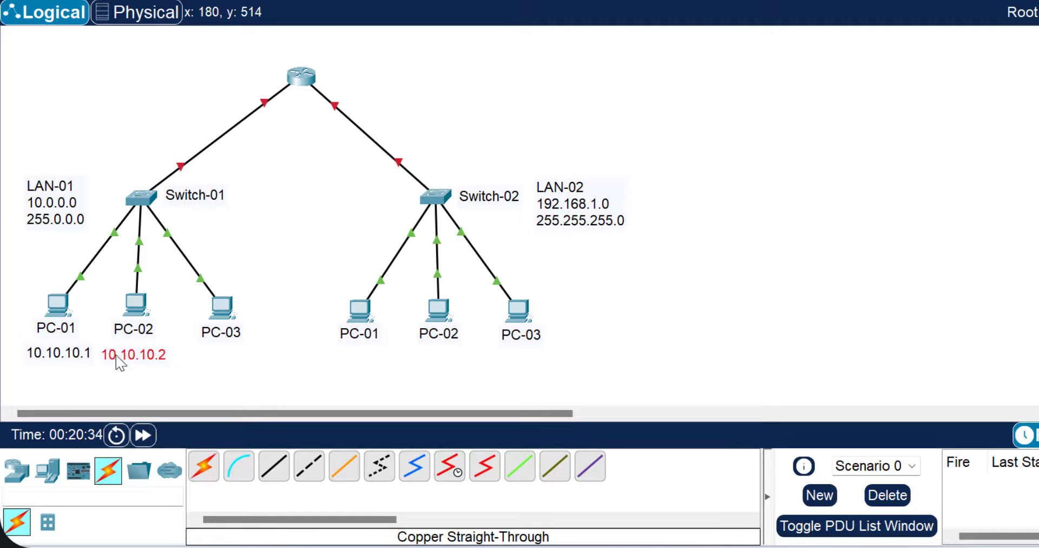
left_click(191, 352)
type("10.10.10.3")
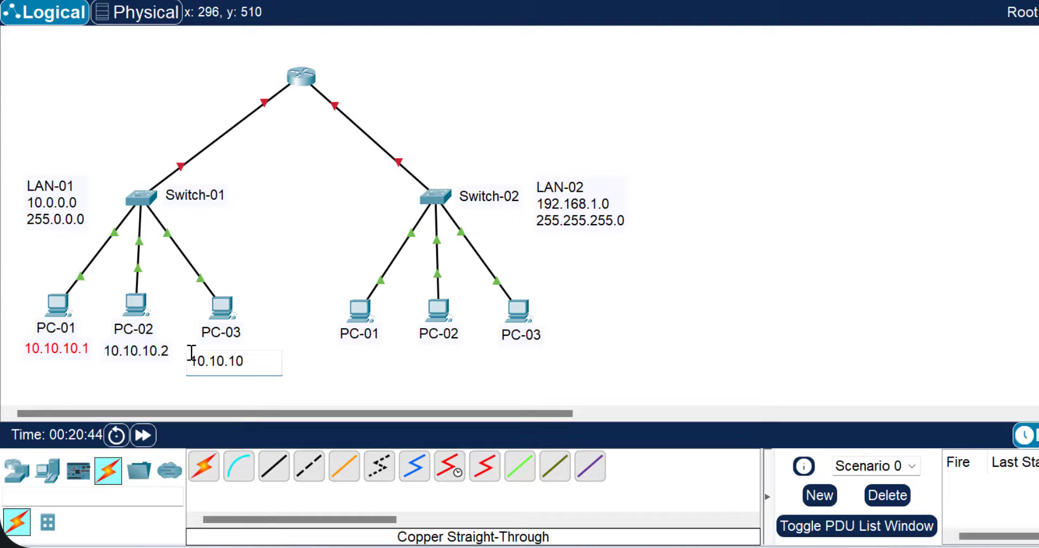
Step: Label the three LAN-02 PCs with notes reading 192.168.1.1, 192.168.1.2 and 192.168.1.3 beneath their names
left_click(327, 352)
type("19")
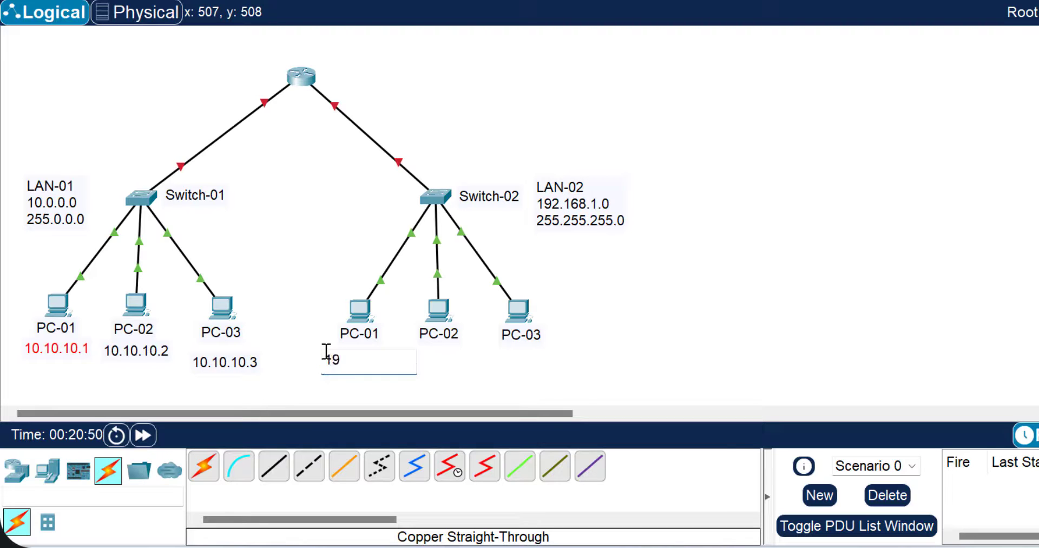
type("2.168.1.1")
left_click(405, 383)
type("192.168")
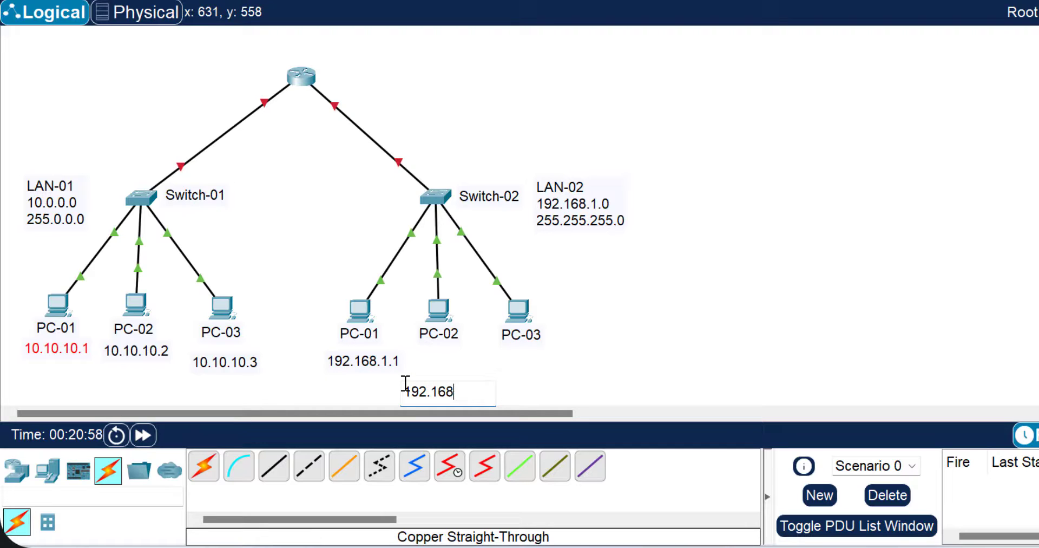
type(".1.2")
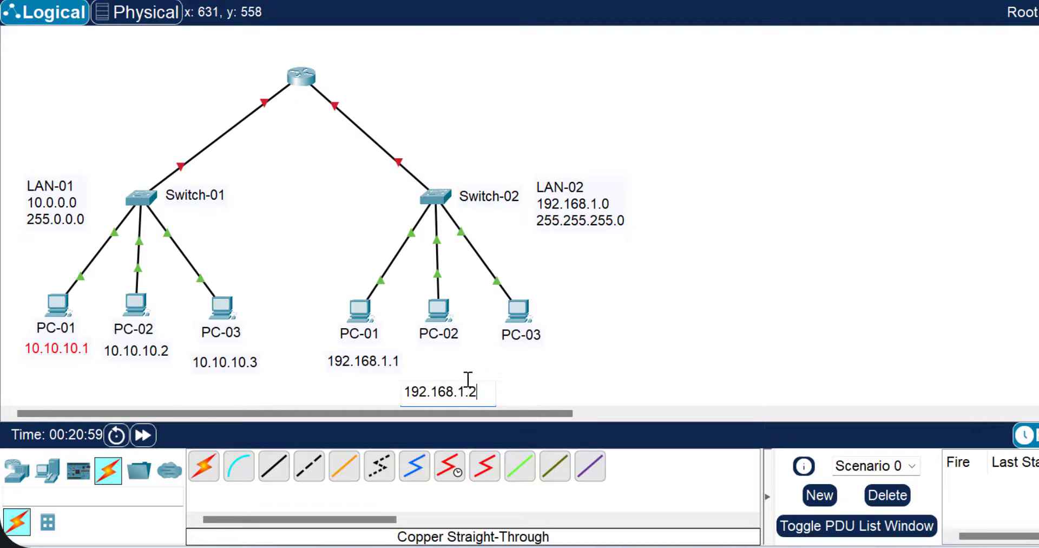
left_click(489, 357)
type("192.168.1.3")
left_click(622, 310)
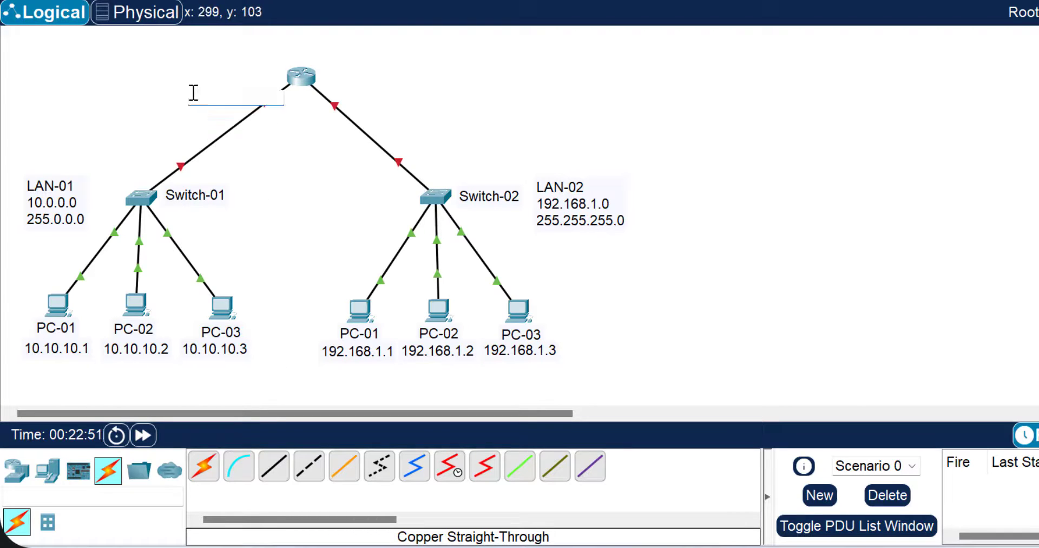
Step: Label the router's LAN-01 side with a note reading 10.10.10.100 and its LAN-02 side with a note reading 192.168.1.100
type("10.10.10.100")
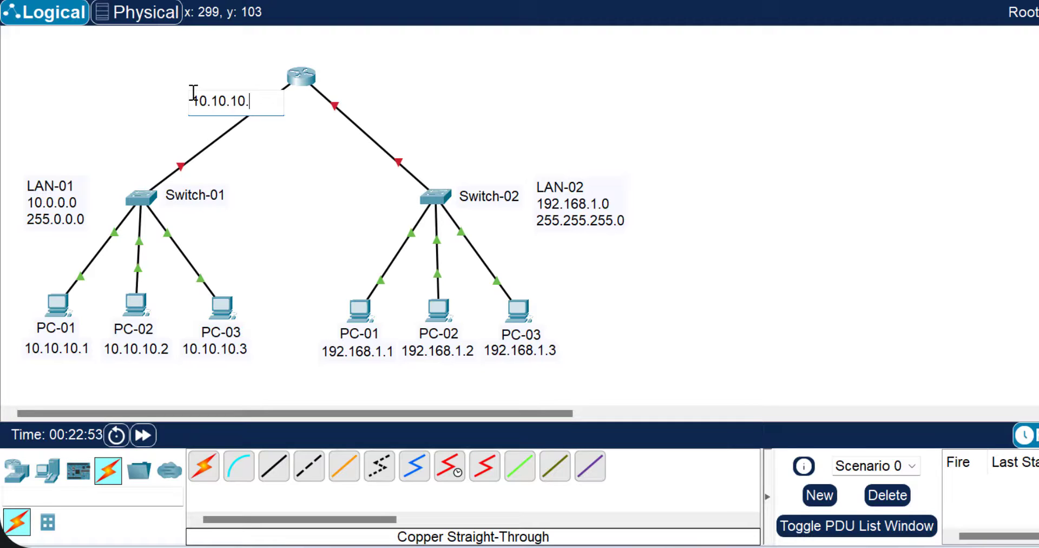
left_click(346, 96)
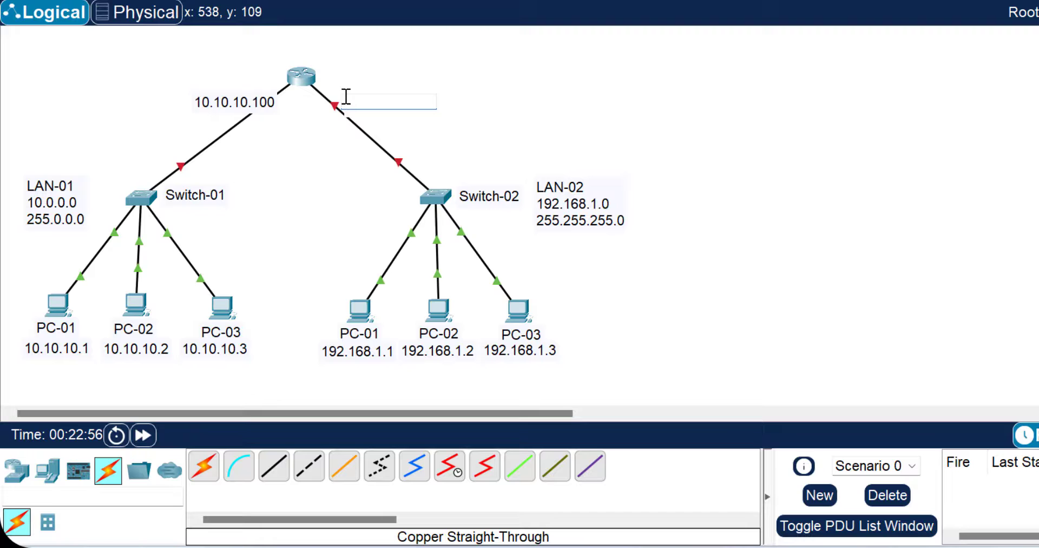
type("192.168.1.100")
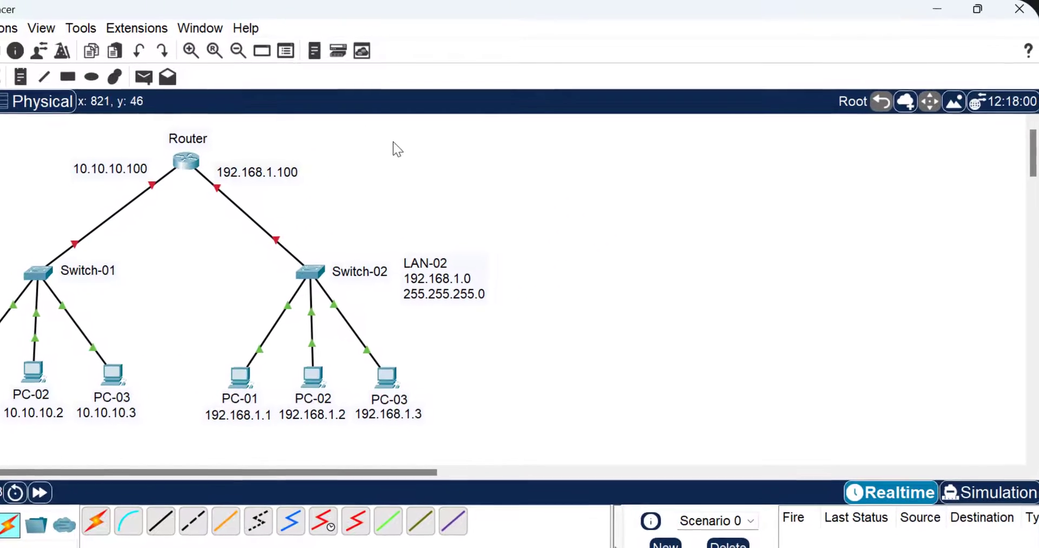
Step: Open the router's command line, reach the user prompt and move its window clear of the topology
left_click(190, 169)
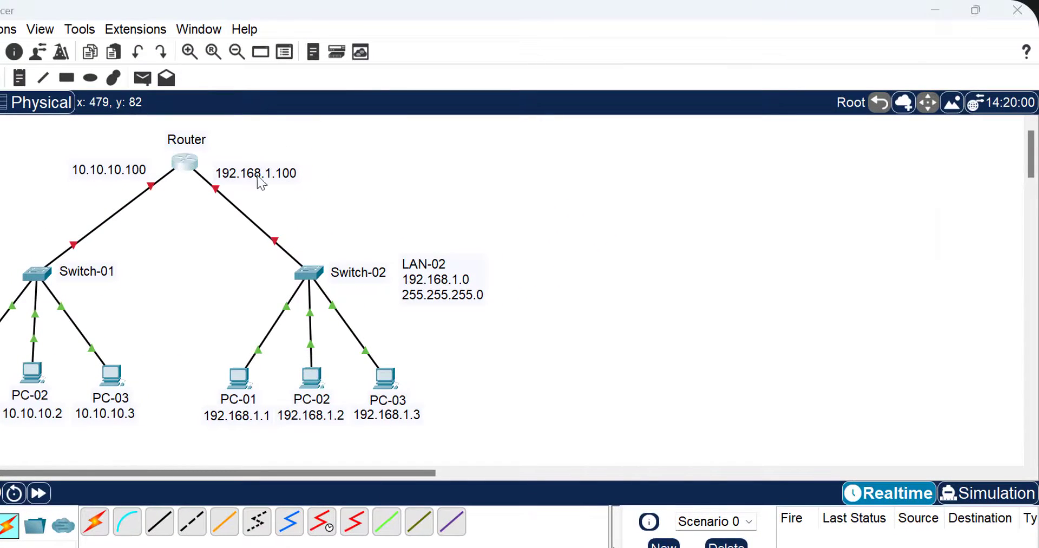
left_click(440, 46)
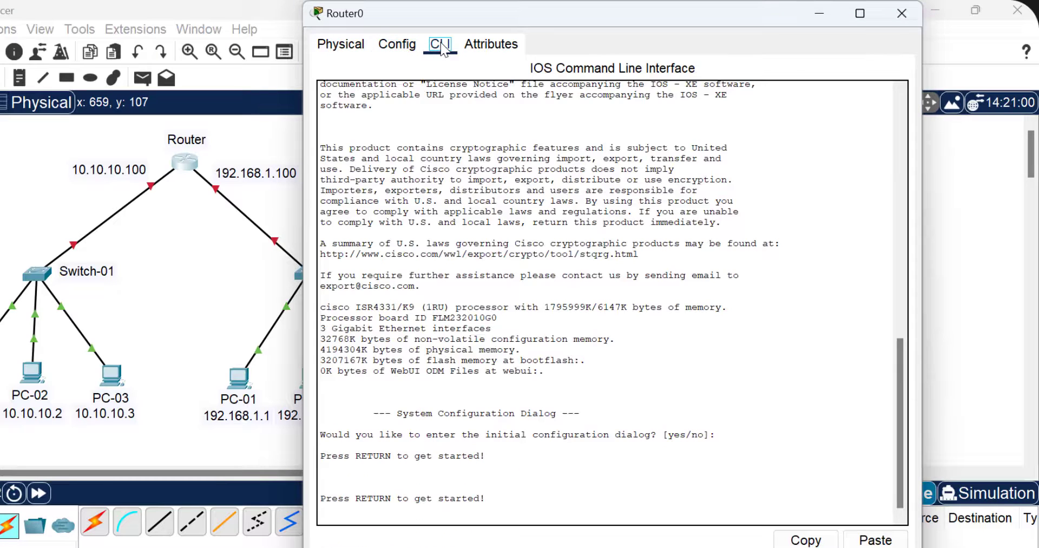
left_click(767, 136)
key("Return")
key("Return")
key("Return")
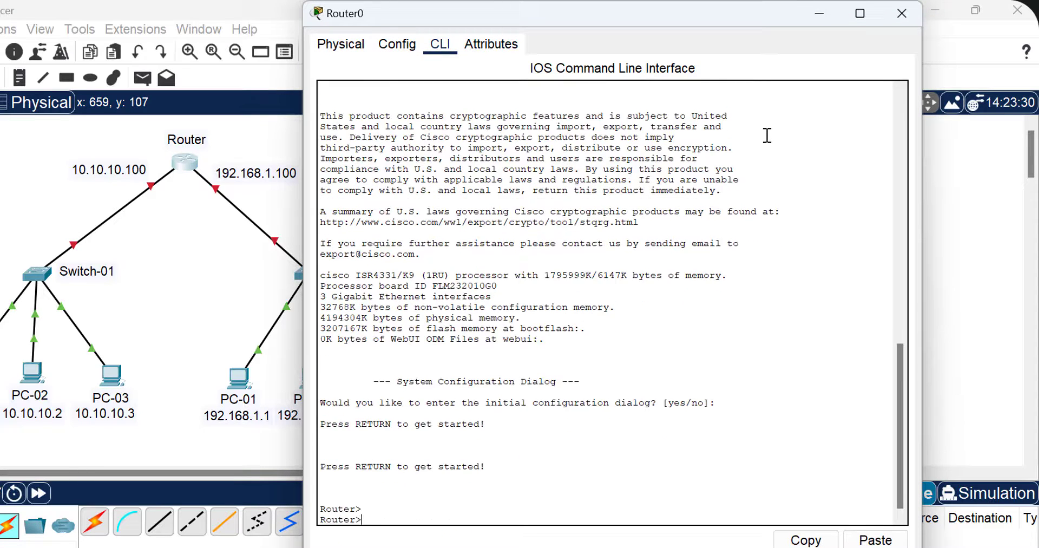
left_click_drag(391, 15, 578, 130)
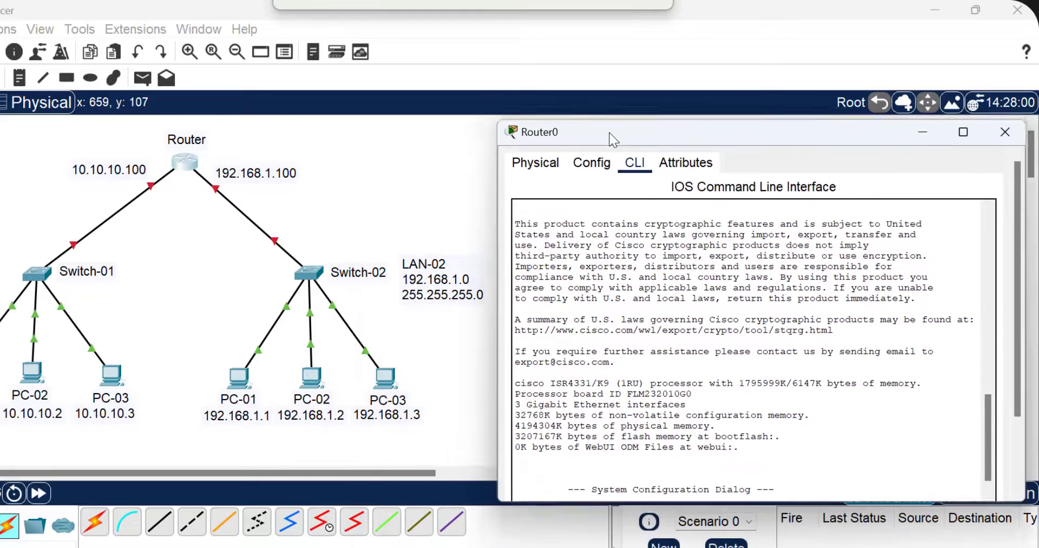
scroll(743, 335, "down", 10)
Step: Enter privileged mode with enable and switch the router to global configuration mode with config t
type("en")
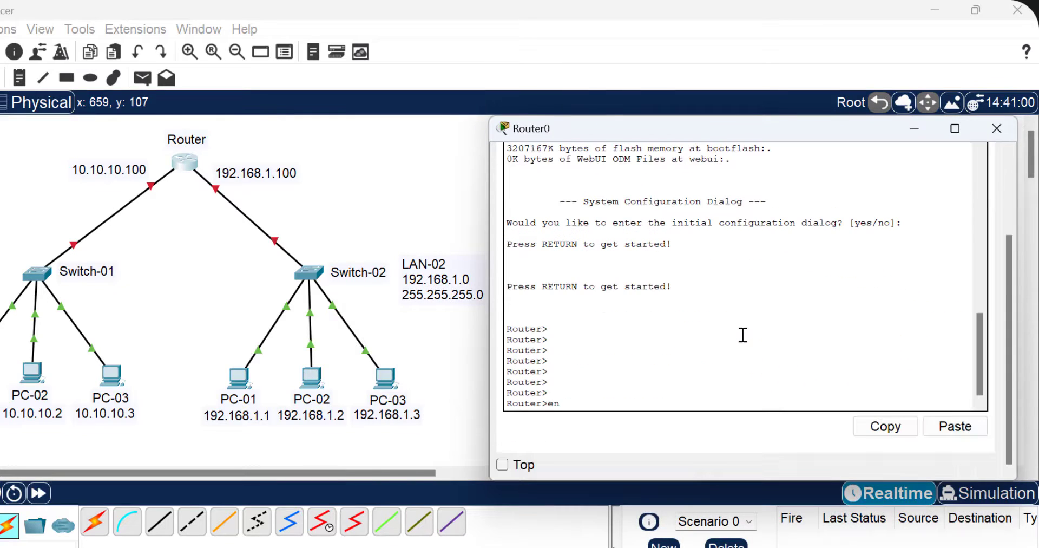
type("able")
key("Return")
key("Return")
key("Return")
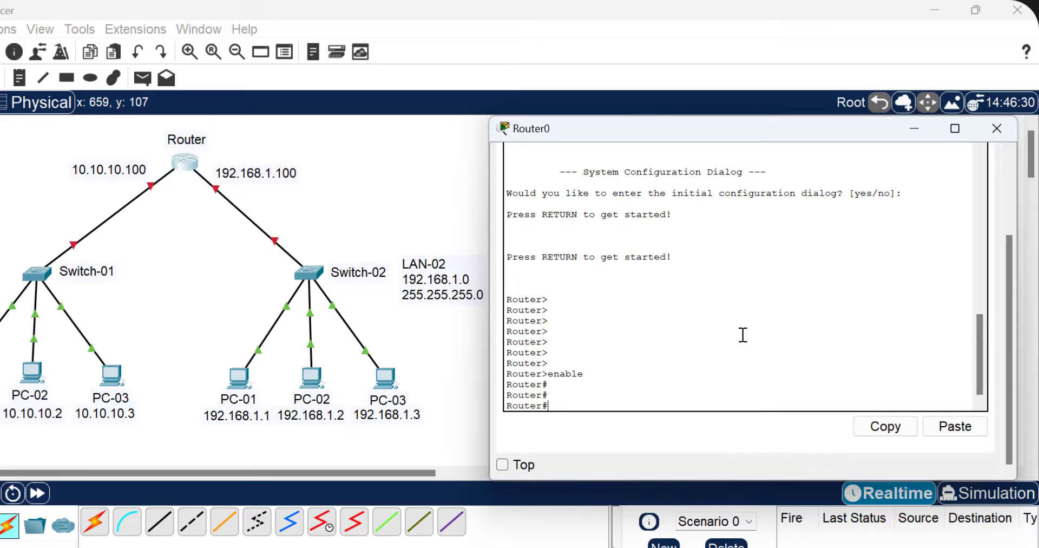
type("nfig")
type("t")
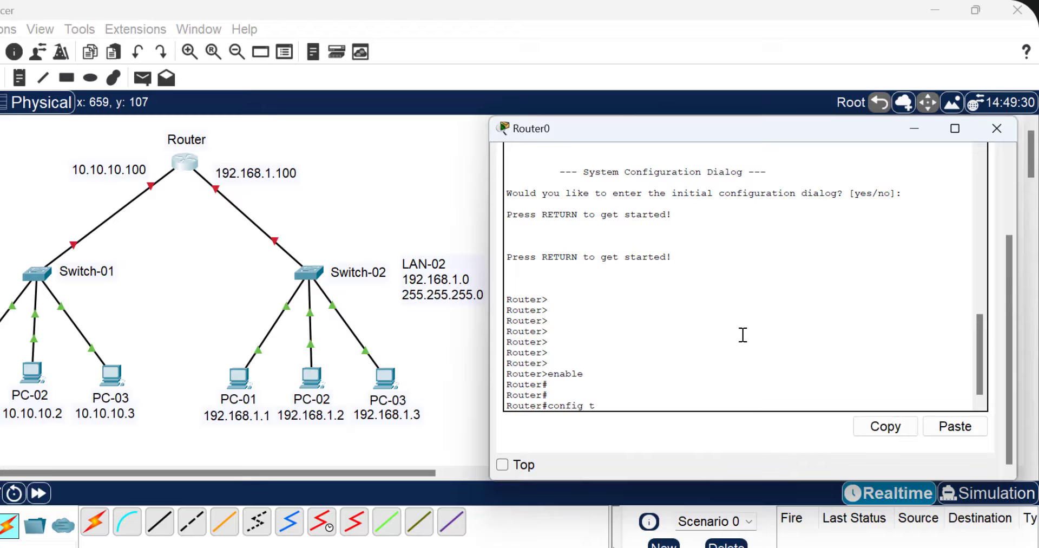
key("Return")
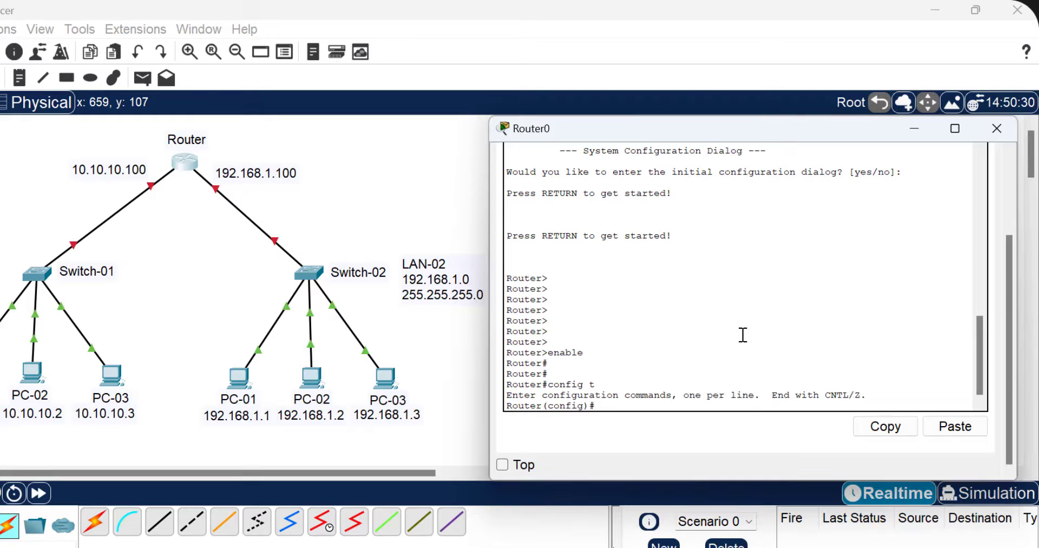
key("Return")
key("Return")
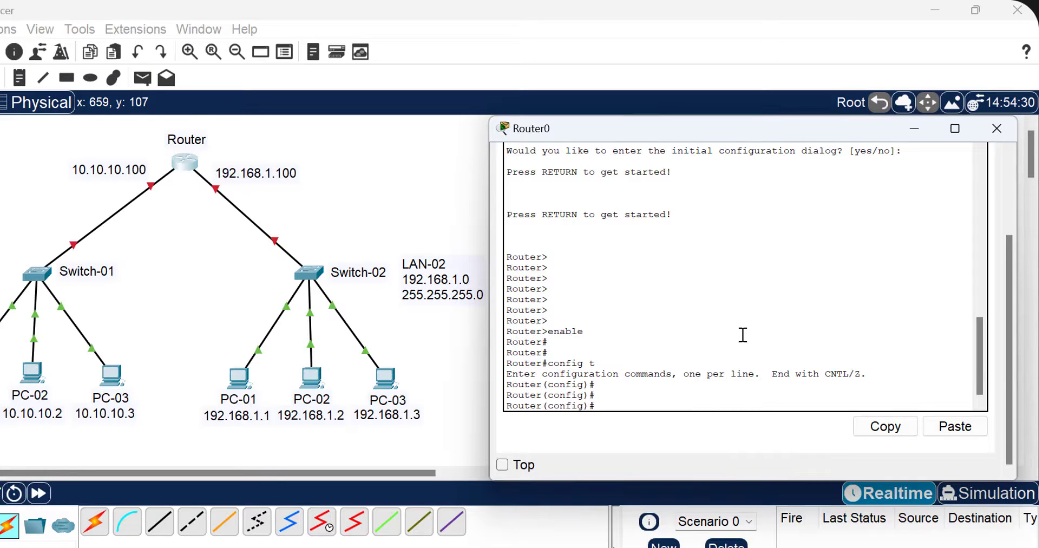
Step: Assign IP address 10.10.10.100 with mask 255.0.0.0 to the router's interface gigabitEthernet 0/0/0
type("inter")
key("Tab")
type("gig")
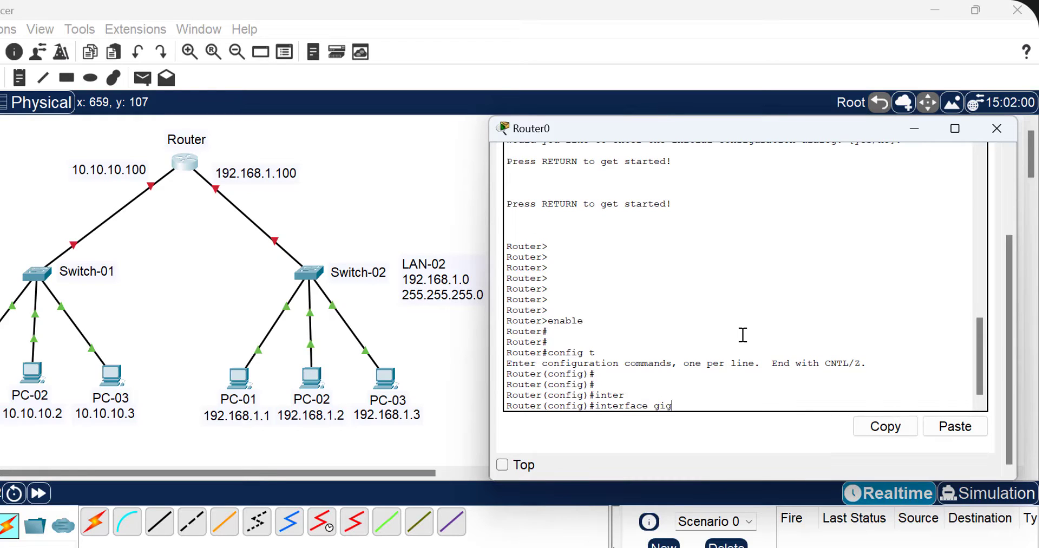
key("Tab")
type("0/0/0")
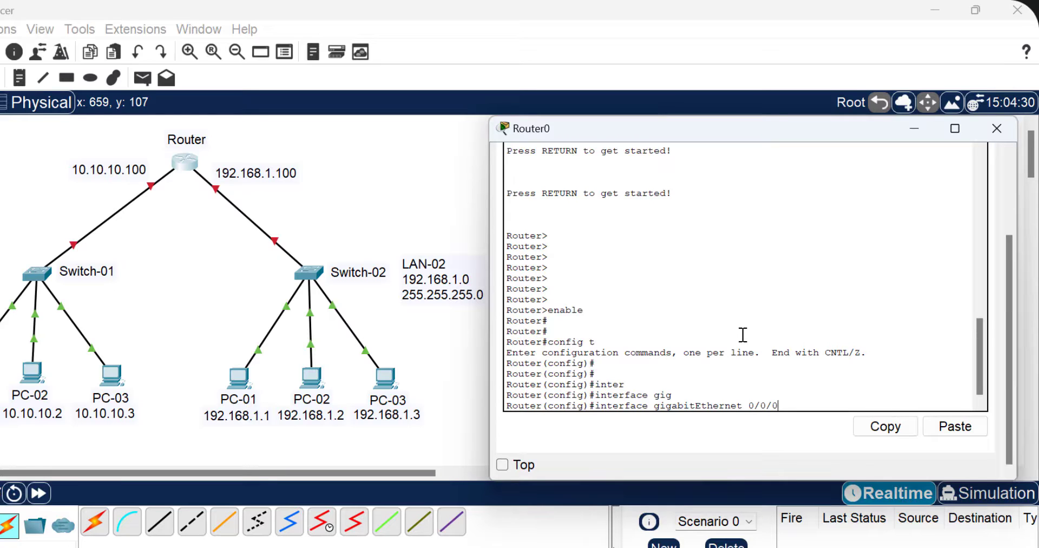
key("Return")
key("Return")
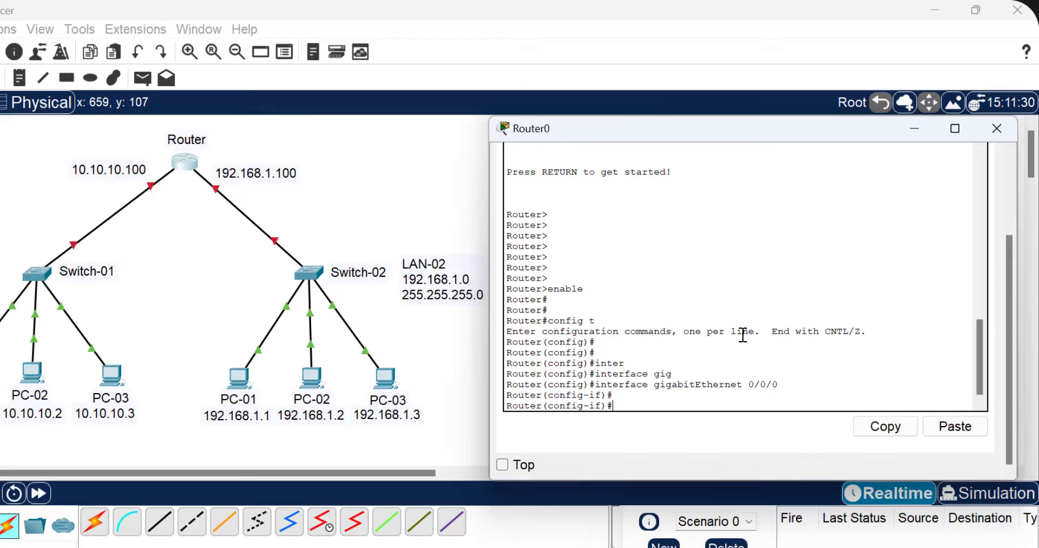
type("ip add")
key("Tab")
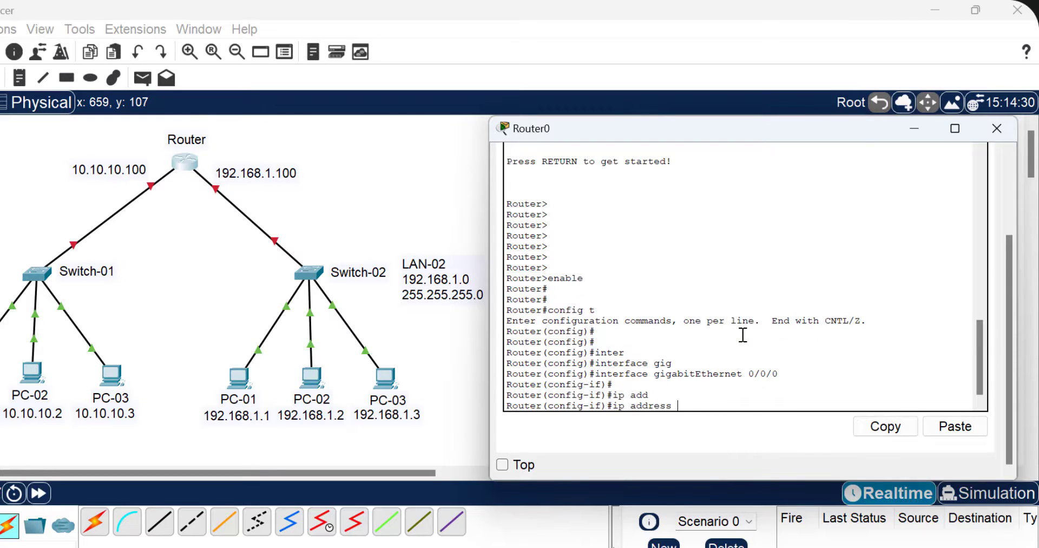
type("10.10.10.100 255.")
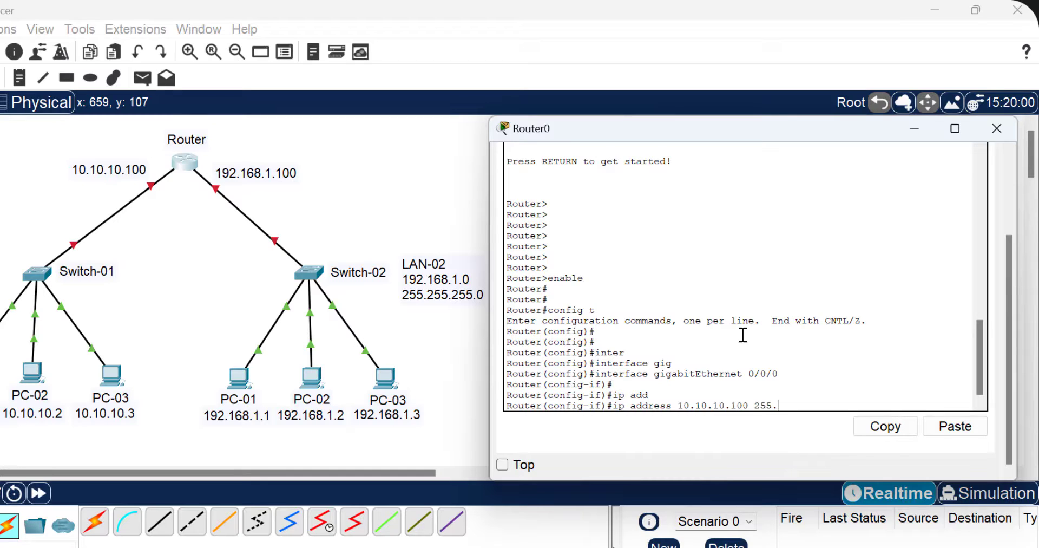
type("0.0.0")
key("Return")
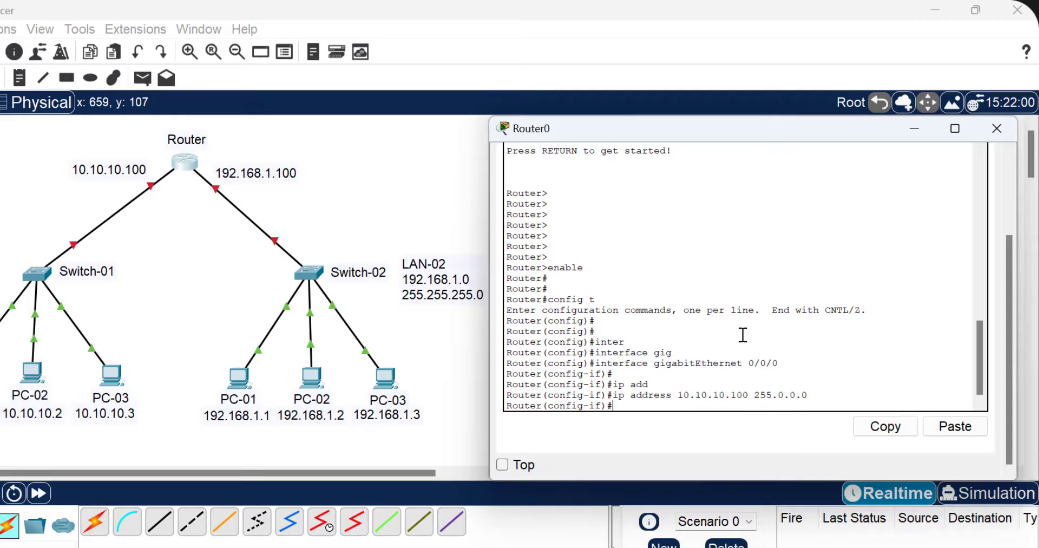
key("Return")
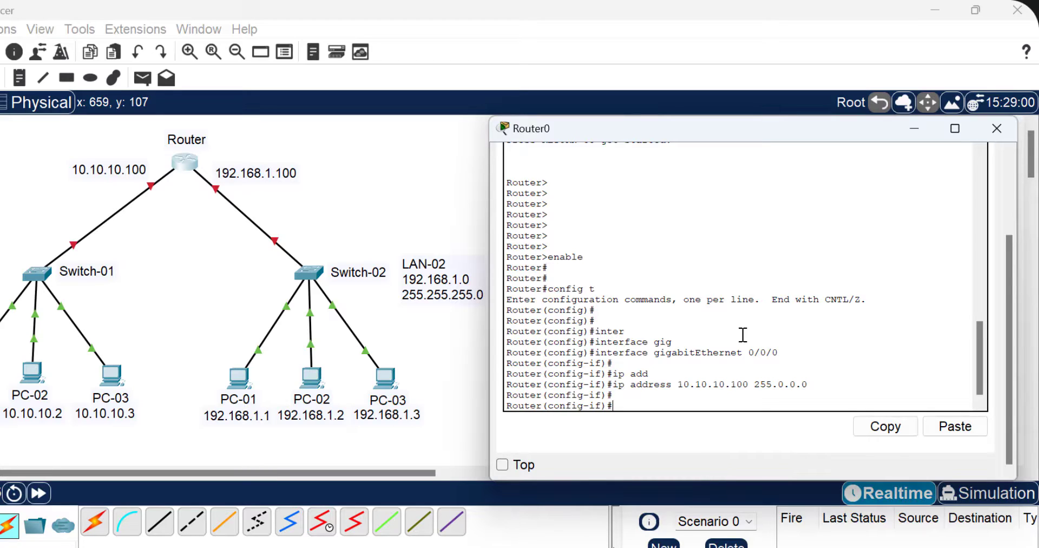
Step: Enable interface gigabitEthernet 0/0/0 with no shutdown and exit to global configuration mode
type("no shu")
key("Tab")
key("Return")
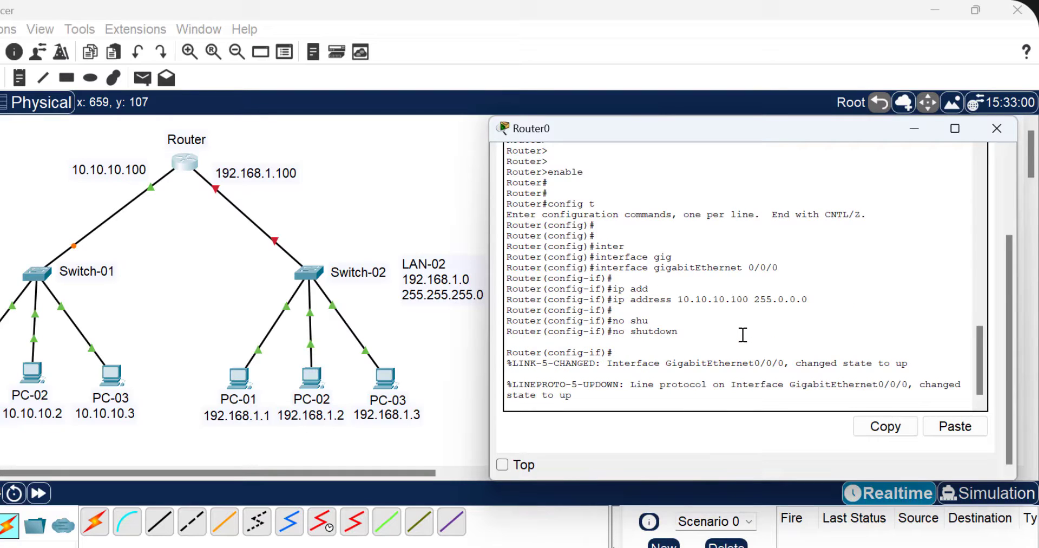
key("Return")
key("Return")
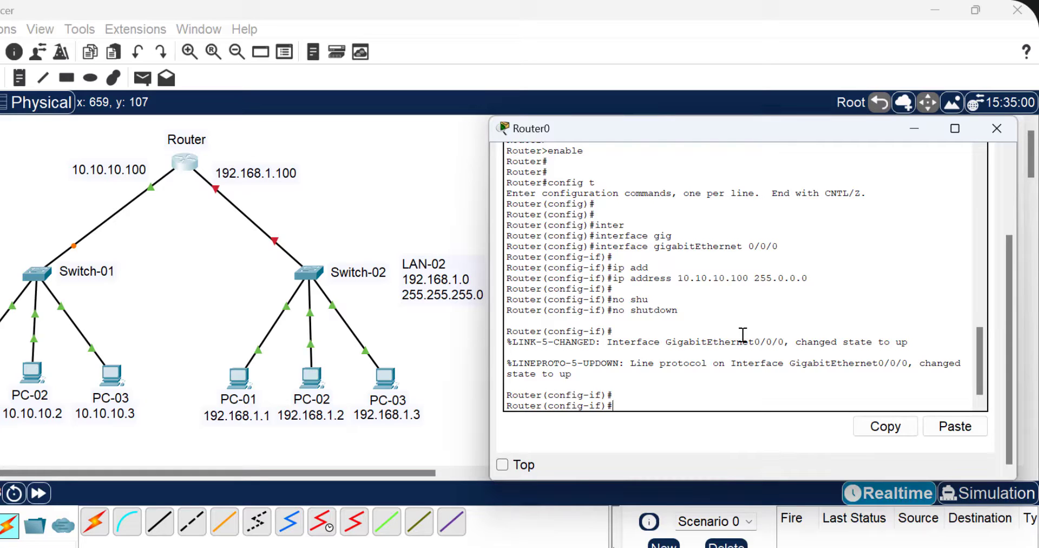
type("exi")
key("Return")
key("Return")
key("Return")
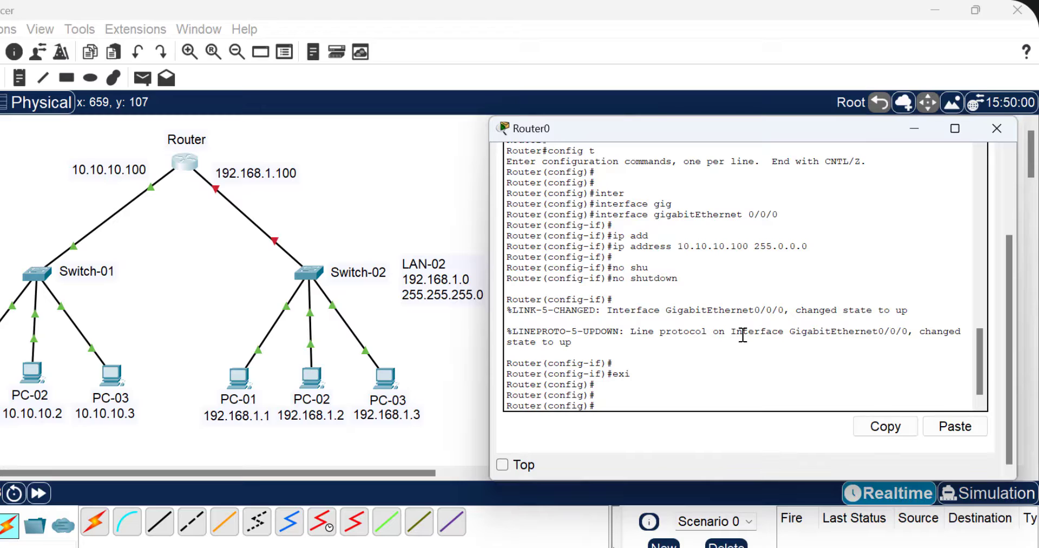
Step: Assign IP address 192.168.1.100 with mask 255.255.255.0 to the router's interface gigabitEthernet 0/0/1
type("inter")
key("Tab")
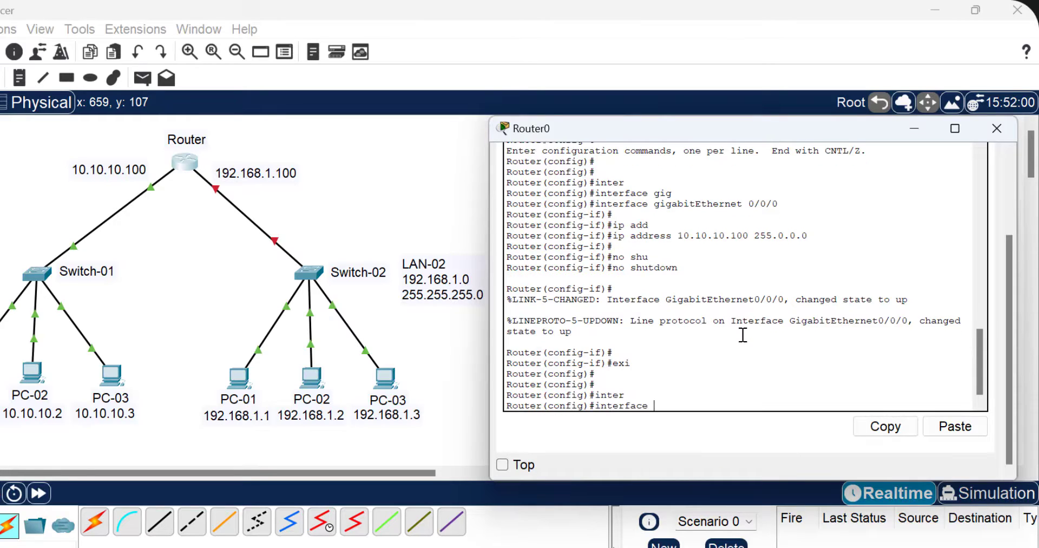
type("gig")
key("Tab")
type("0/0/1")
key("Return")
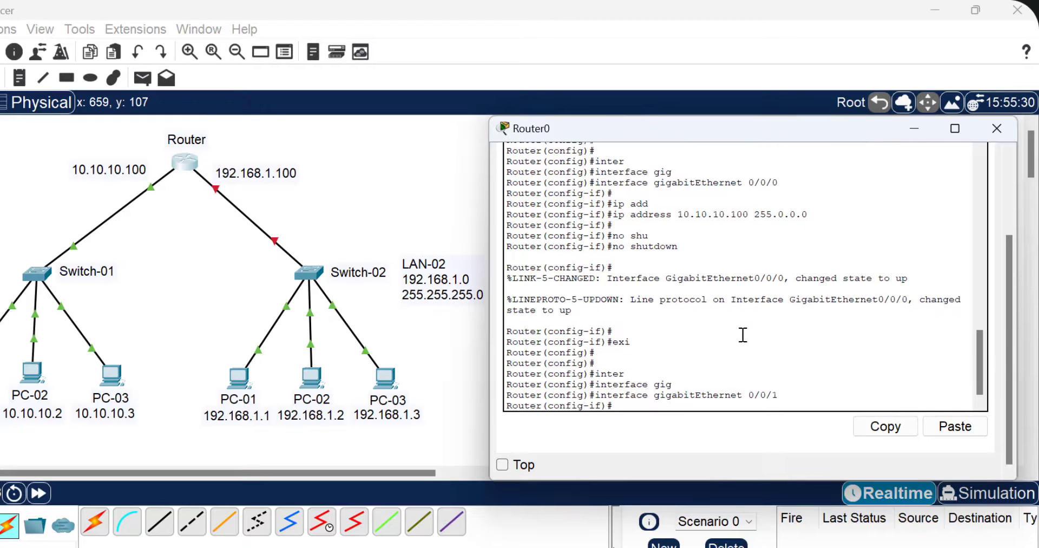
key("Return")
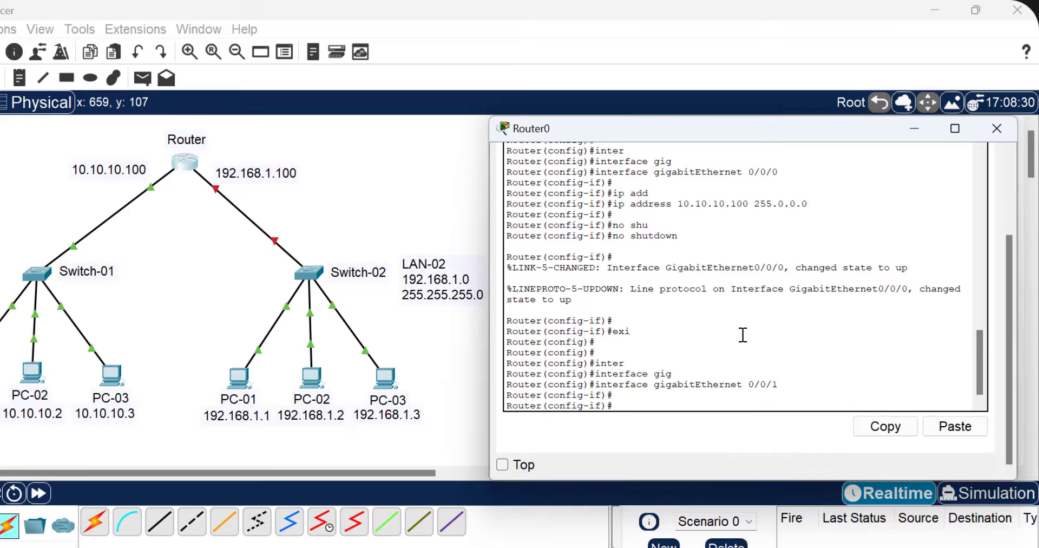
type("ip add")
key("Tab")
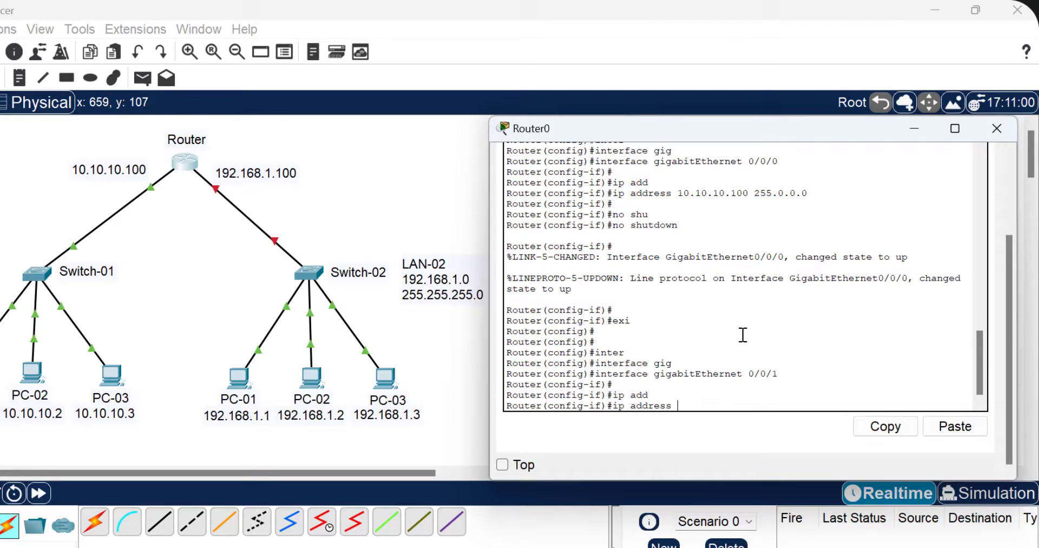
type("192.168.1.100")
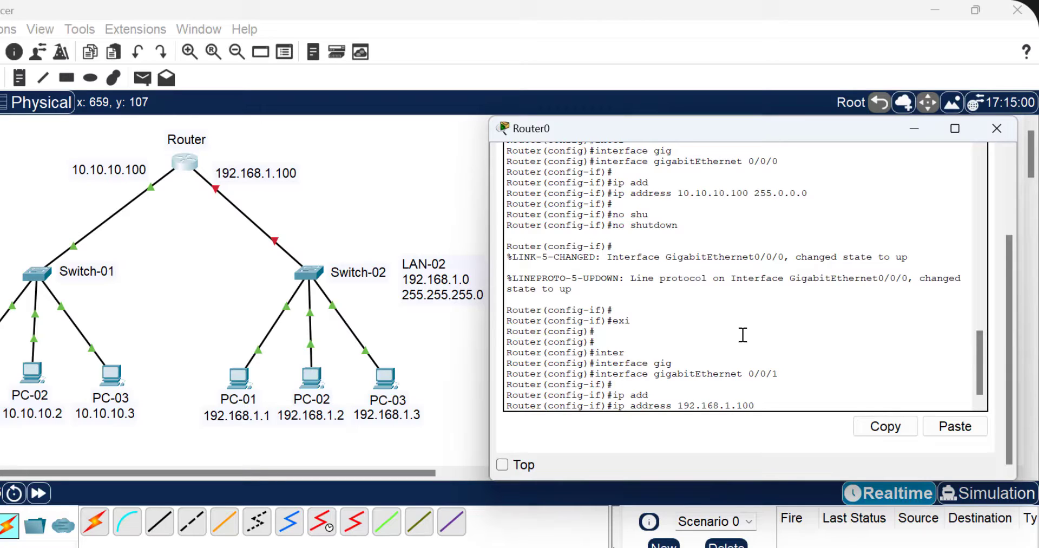
type(" 255.255.255.255.0")
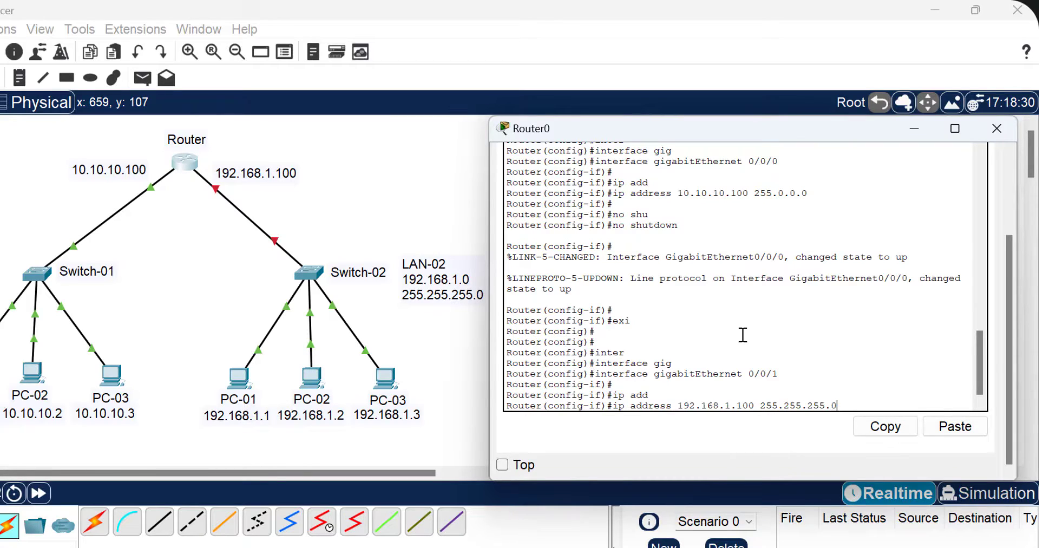
key("Return")
key("Return")
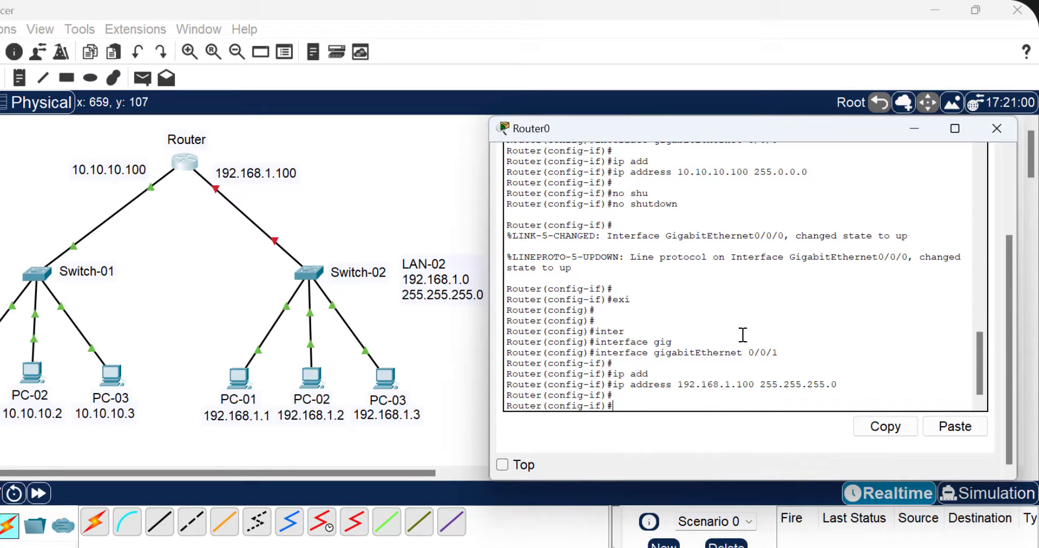
Step: Enable interface gigabitEthernet 0/0/1 with no shutdown, exit its configuration mode and close the router window
type("no sh")
key("Tab")
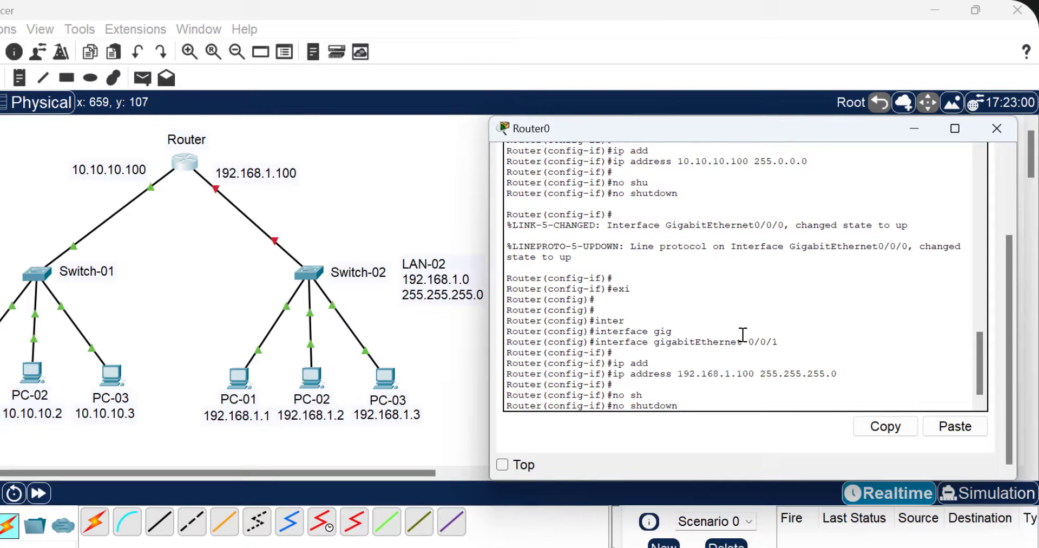
key("Return")
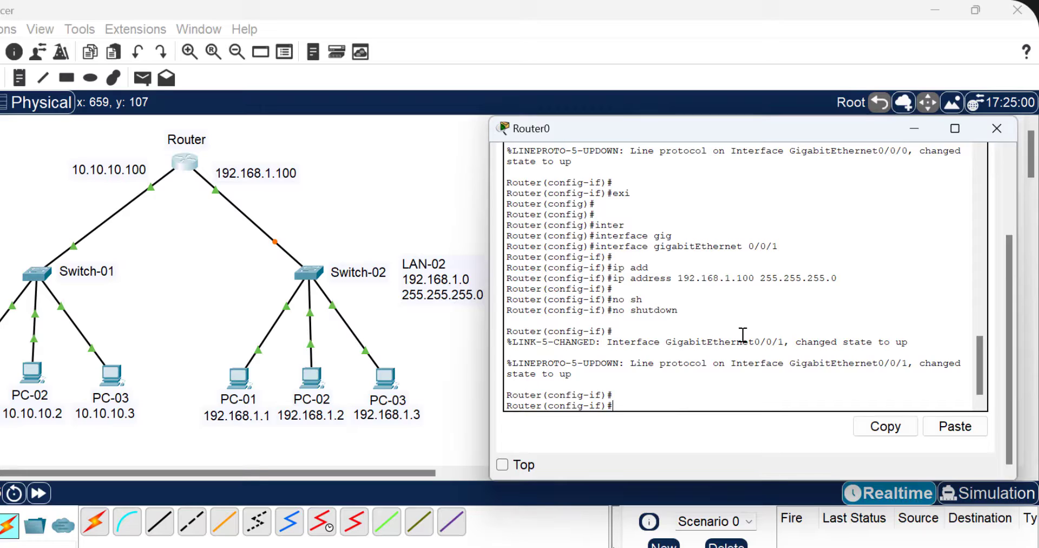
type("exit")
key("Return")
key("Return")
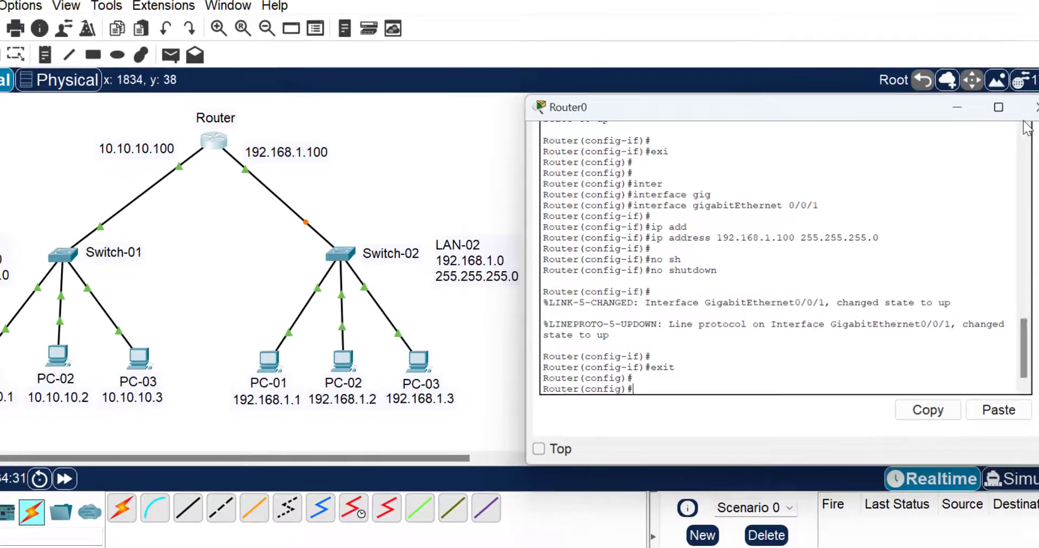
left_click(996, 128)
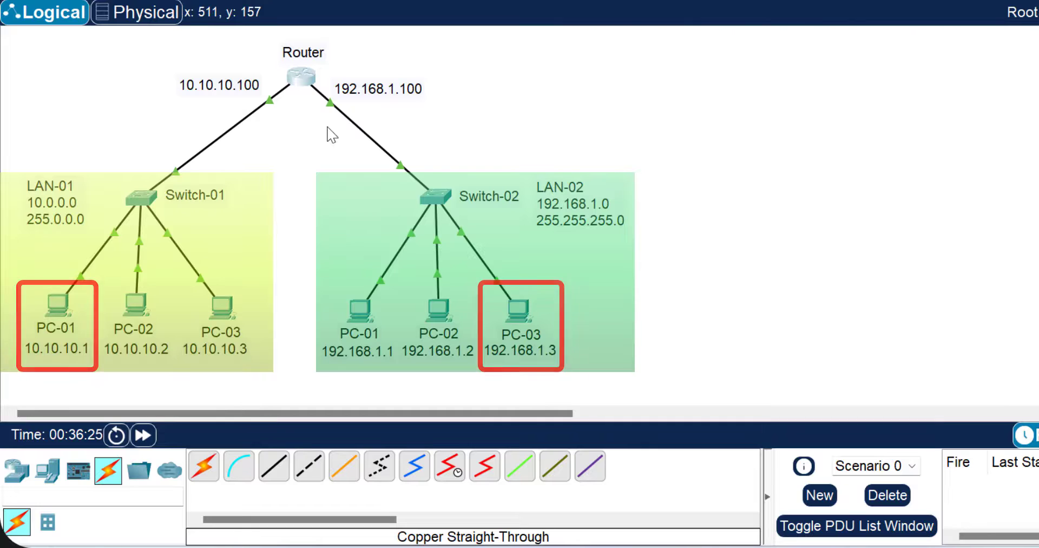
Step: Ping 192.168.1.3 from the command prompt of PC-01 in LAN-01, and close that PC's window
left_click(57, 306)
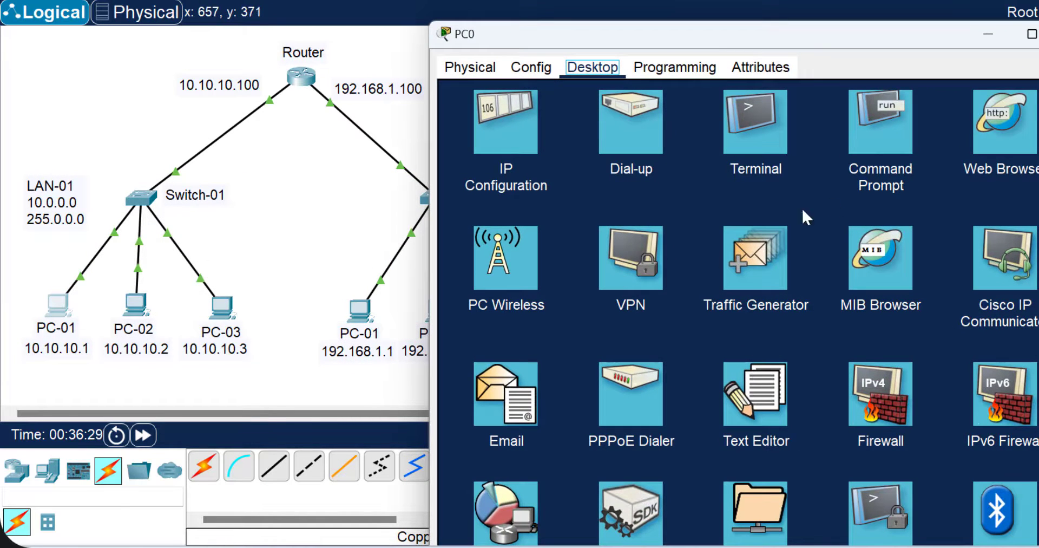
left_click(892, 150)
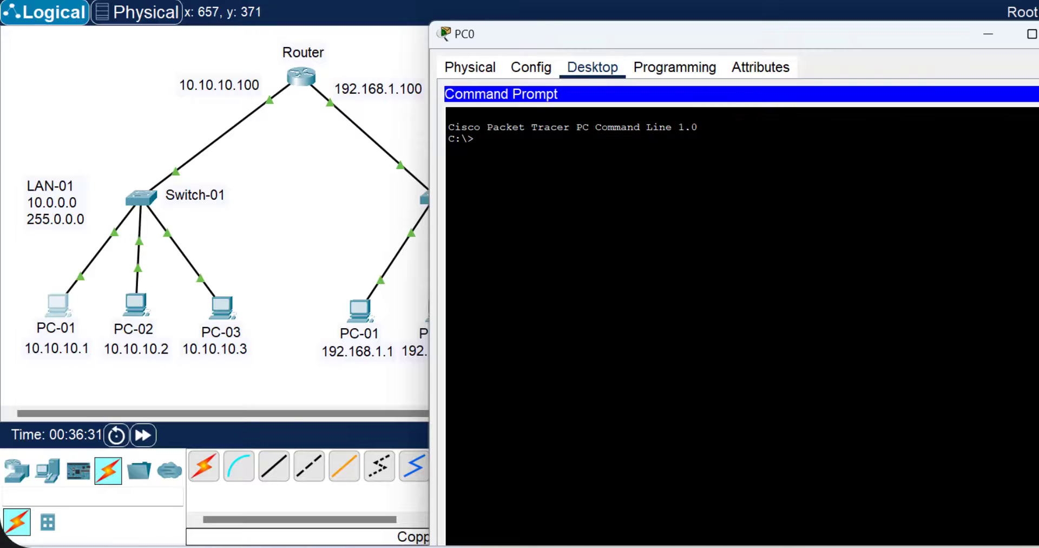
type("ping 192.168.1.3")
key("Return")
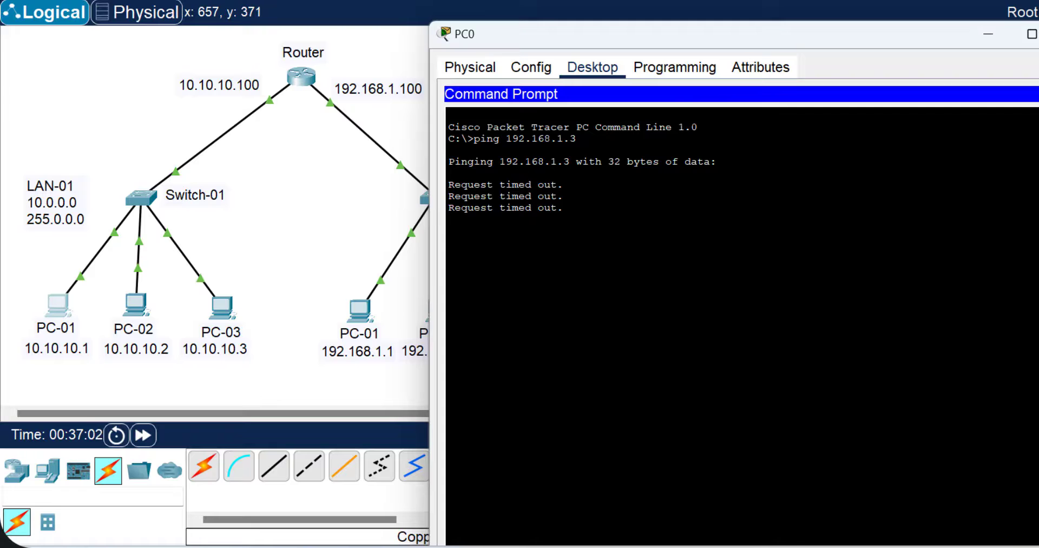
left_click(469, 67)
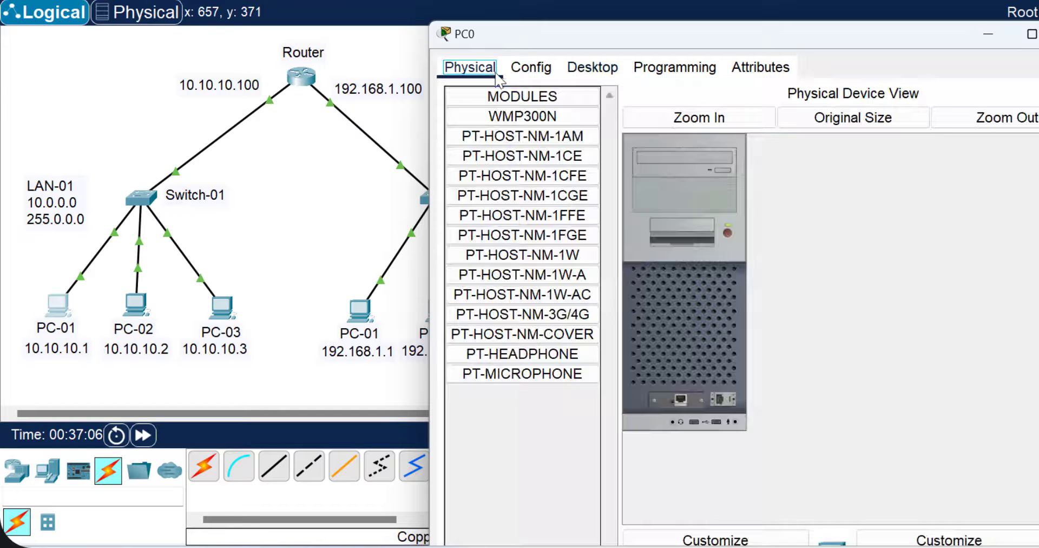
left_click(1035, 34)
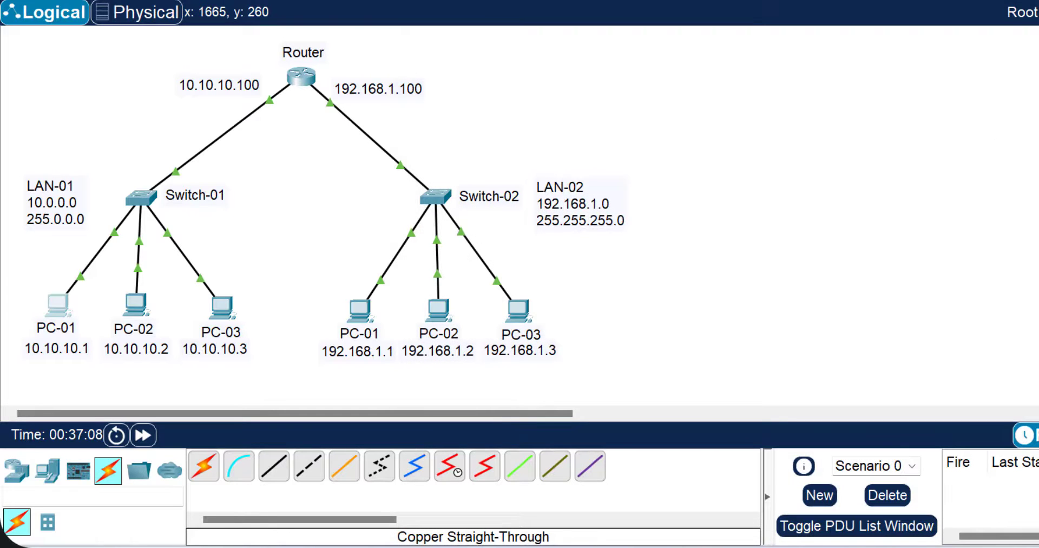
left_click_drag(229, 94, 172, 71)
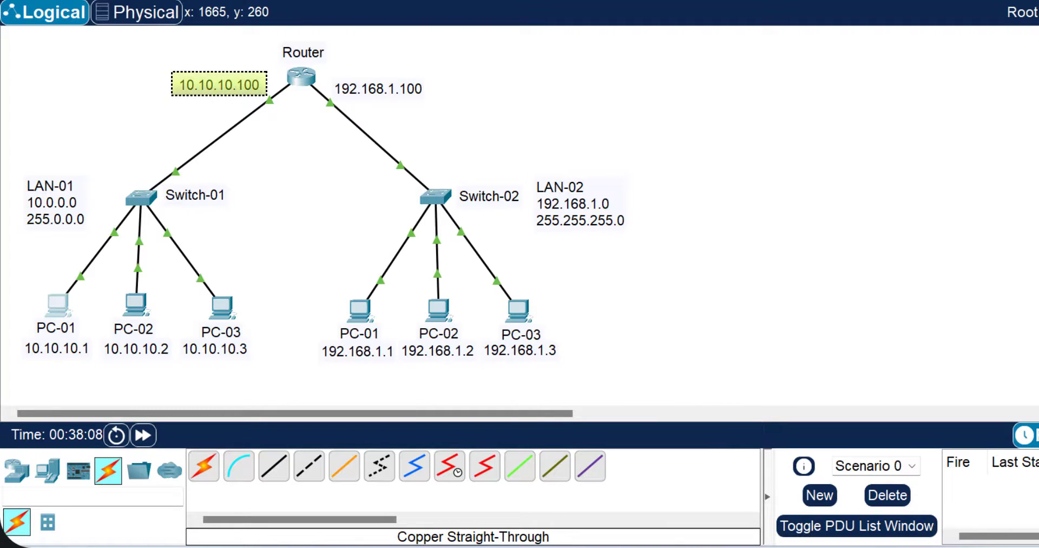
left_click_drag(1, 172, 273, 371)
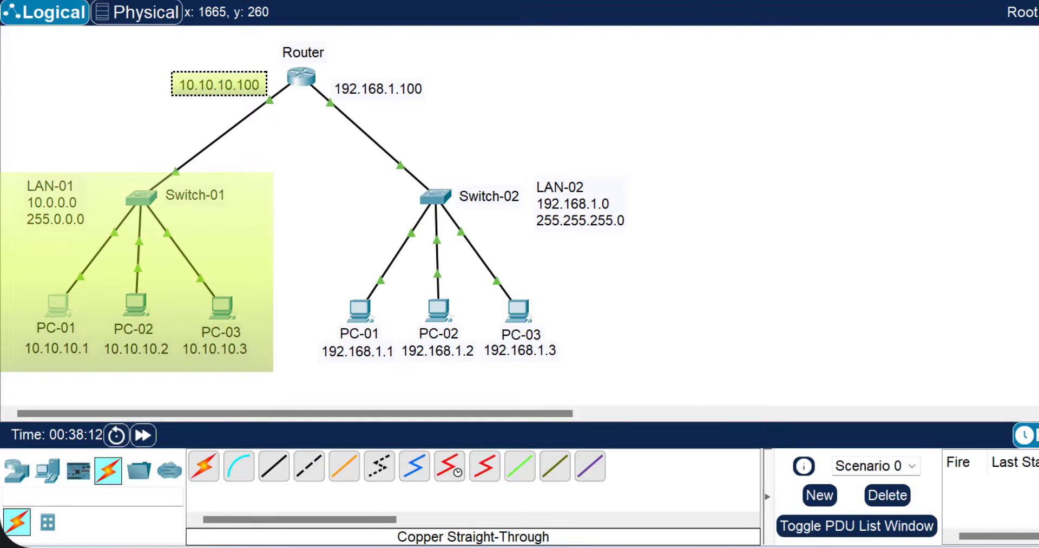
key("Delete")
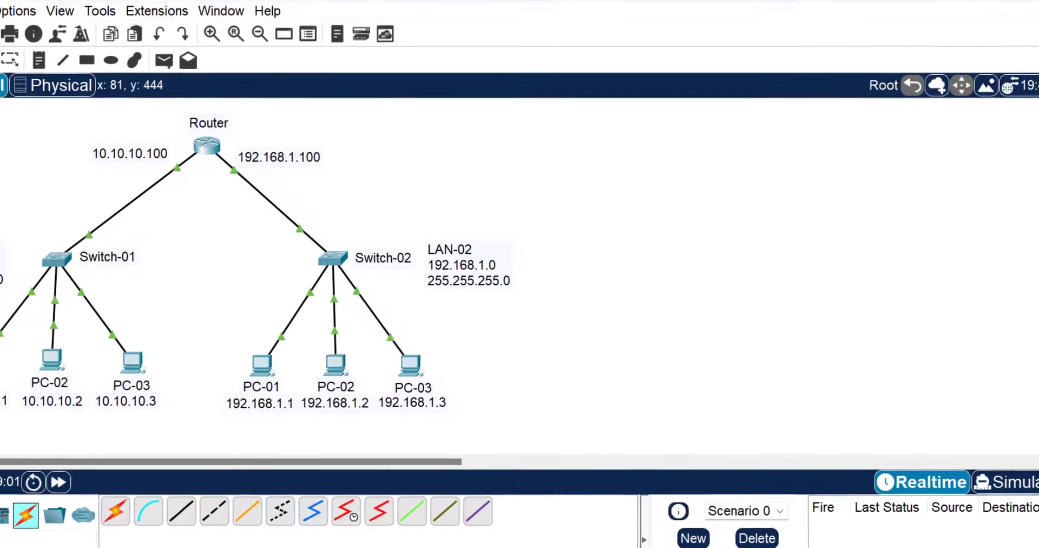
Step: Set the default gateway of PC-01 in LAN-01 to 10.10.10.100 and close its window
left_click(21, 331)
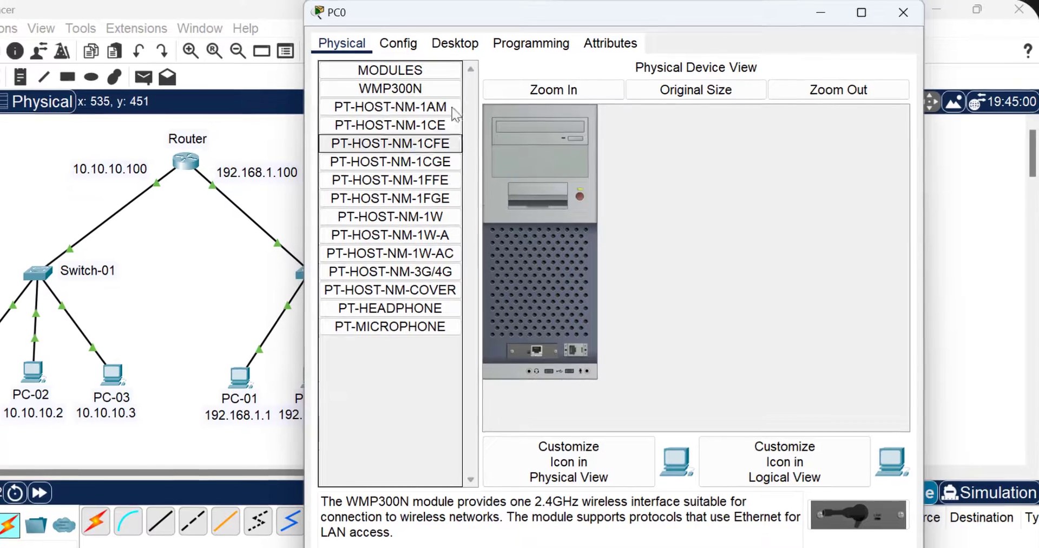
left_click(456, 45)
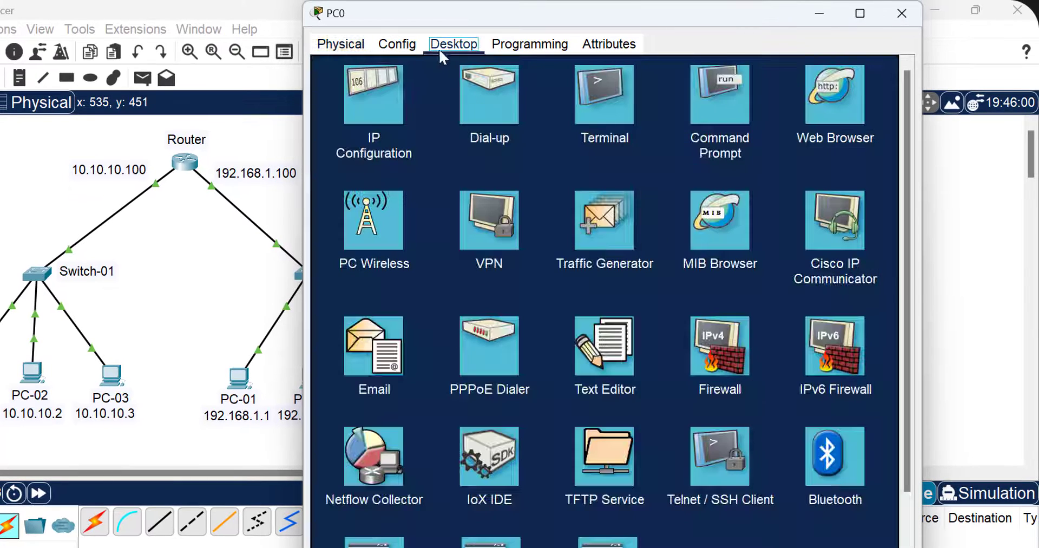
left_click(404, 89)
left_click_drag(570, 200, 519, 201)
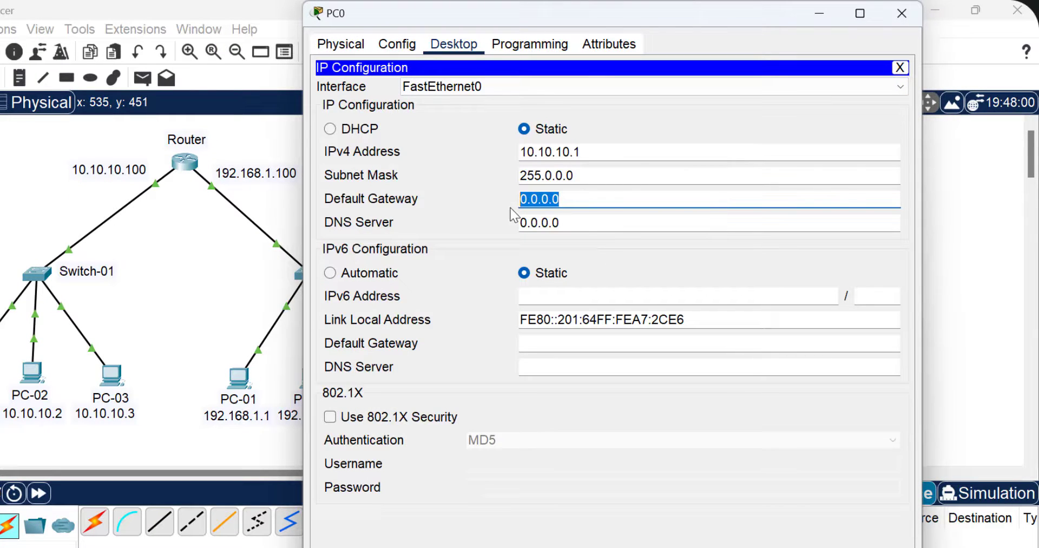
type("10.10")
type(".")
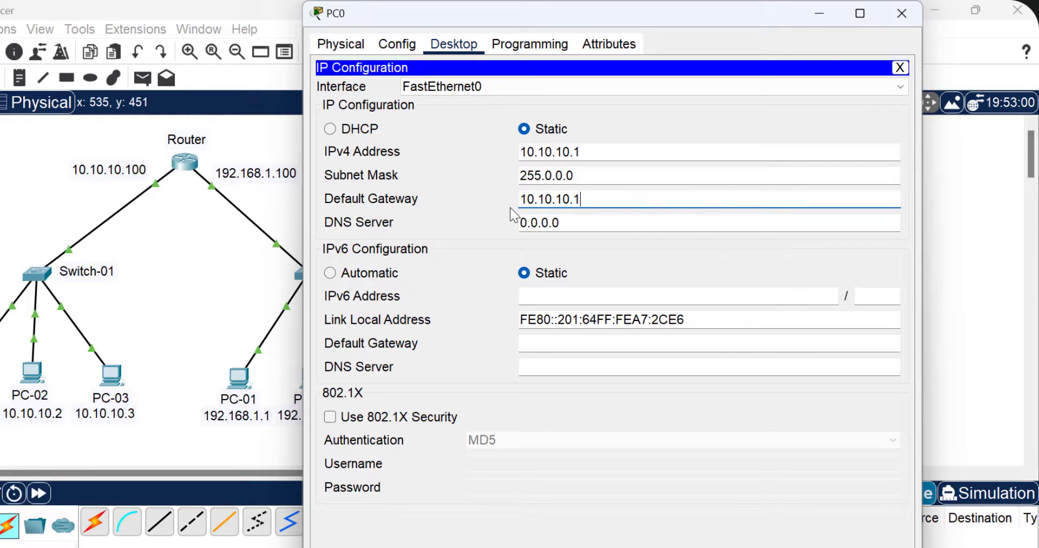
left_click_drag(596, 199, 501, 198)
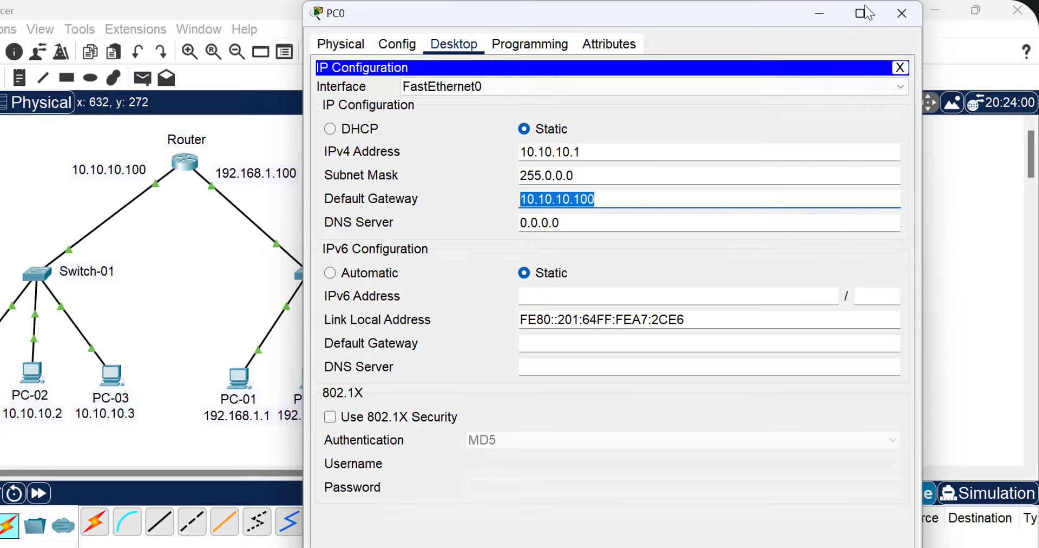
left_click(901, 13)
Step: Set the default gateway of PC-02 in LAN-01 to 10.10.10.100 and close its window
left_click(32, 373)
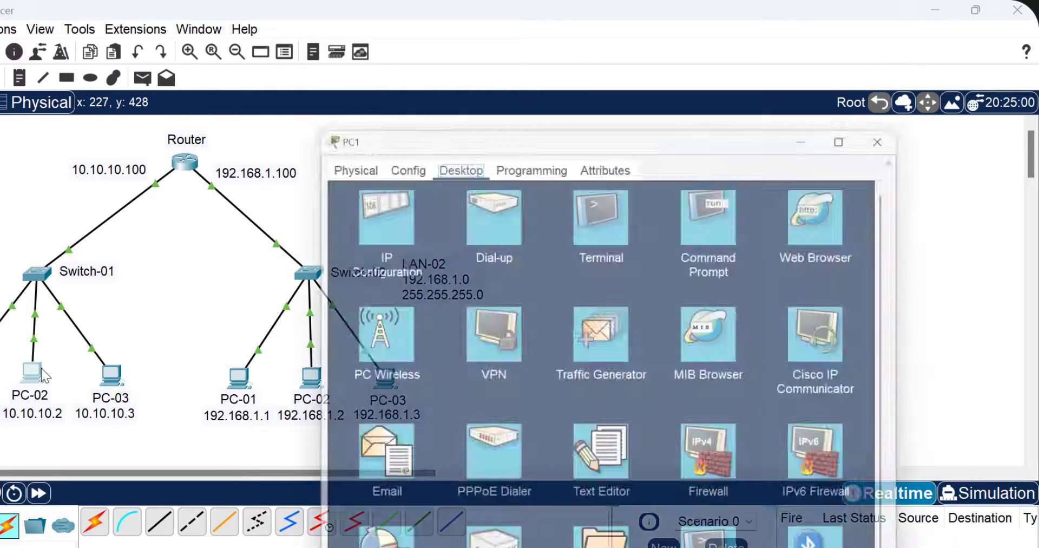
left_click(385, 111)
left_click_drag(573, 198, 482, 200)
type("10.10.10.100")
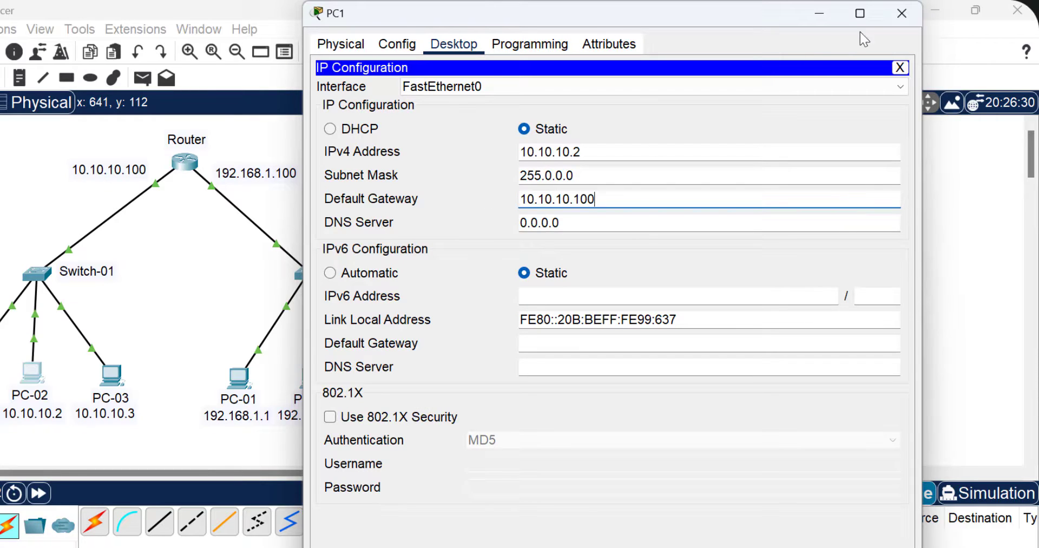
left_click(902, 13)
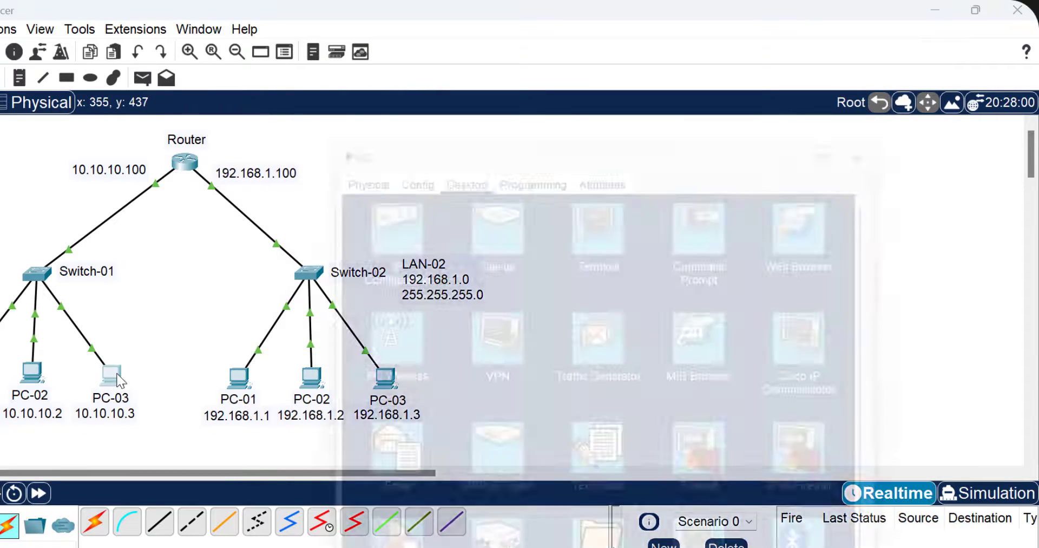
Step: Set the default gateway of PC-03 in LAN-01 to 10.10.10.100 and close its window
left_click(111, 375)
left_click(351, 224)
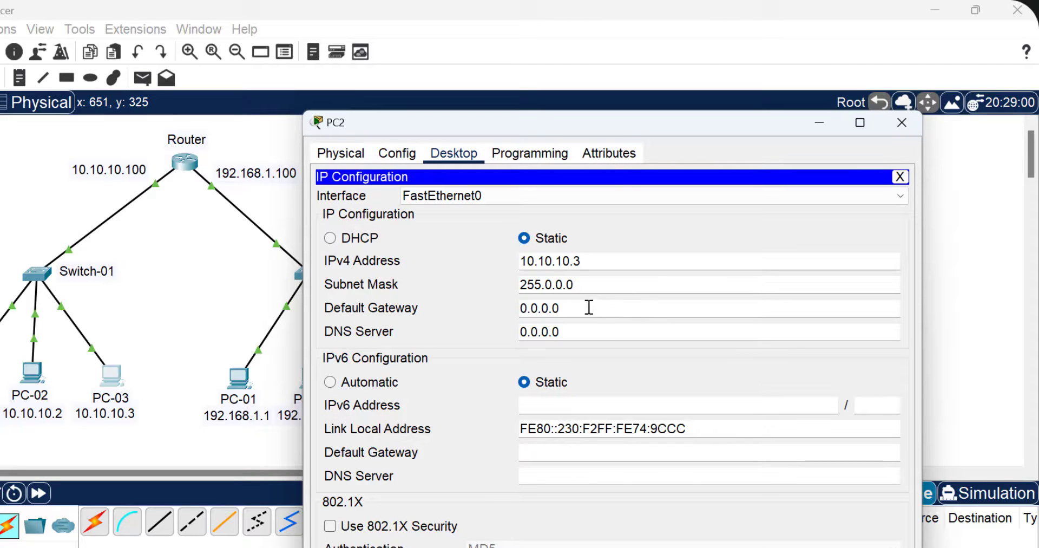
left_click_drag(589, 307, 490, 307)
type("10.10.10.100")
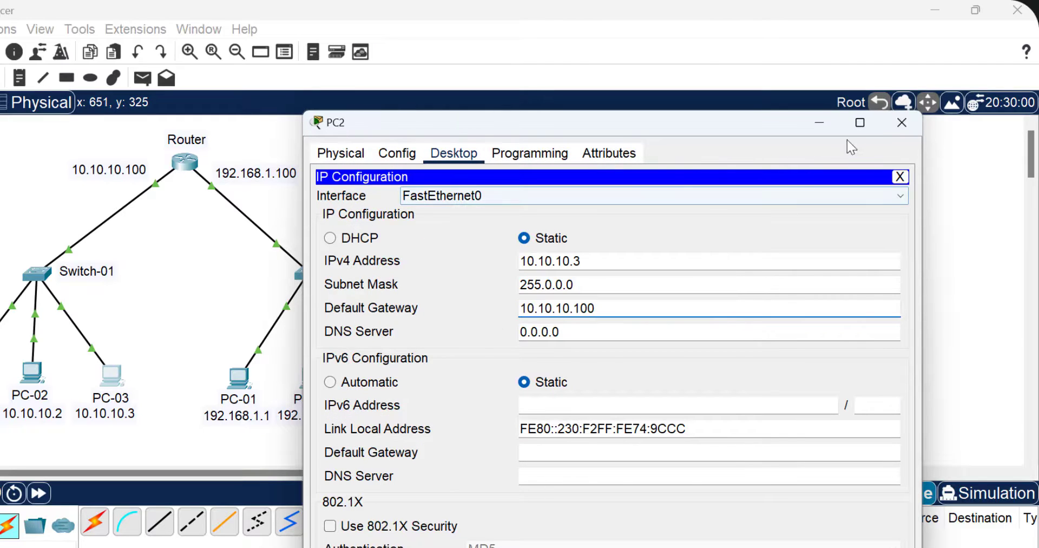
left_click(902, 122)
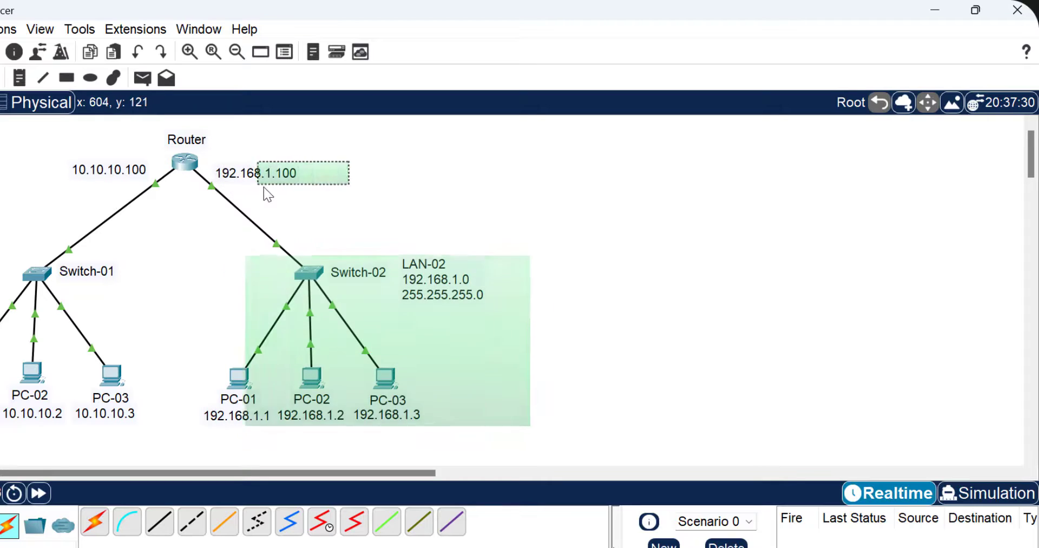
Step: Set the default gateway of PC-01 in LAN-02 to 192.168.1.100 and close its window
left_click(240, 377)
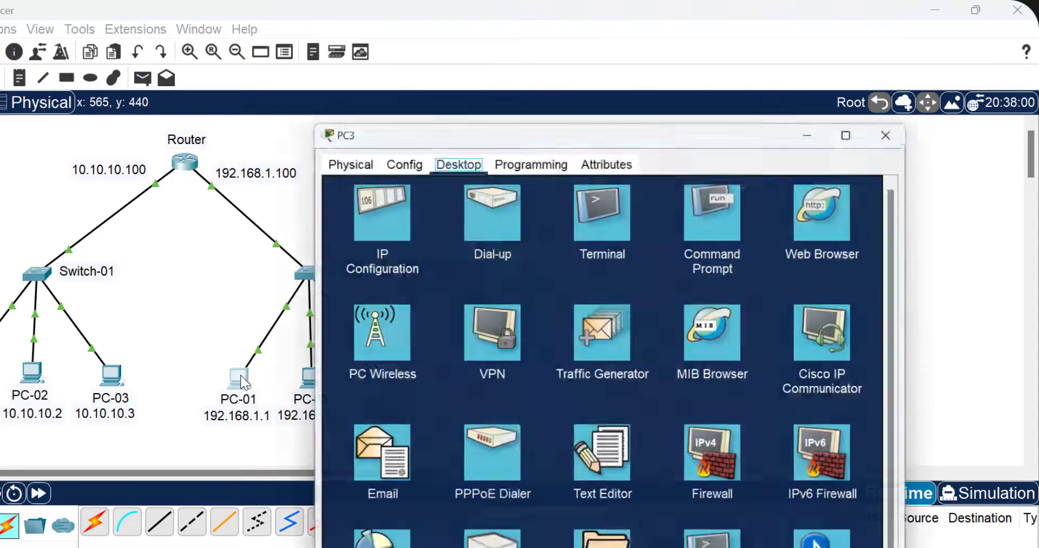
left_click(388, 200)
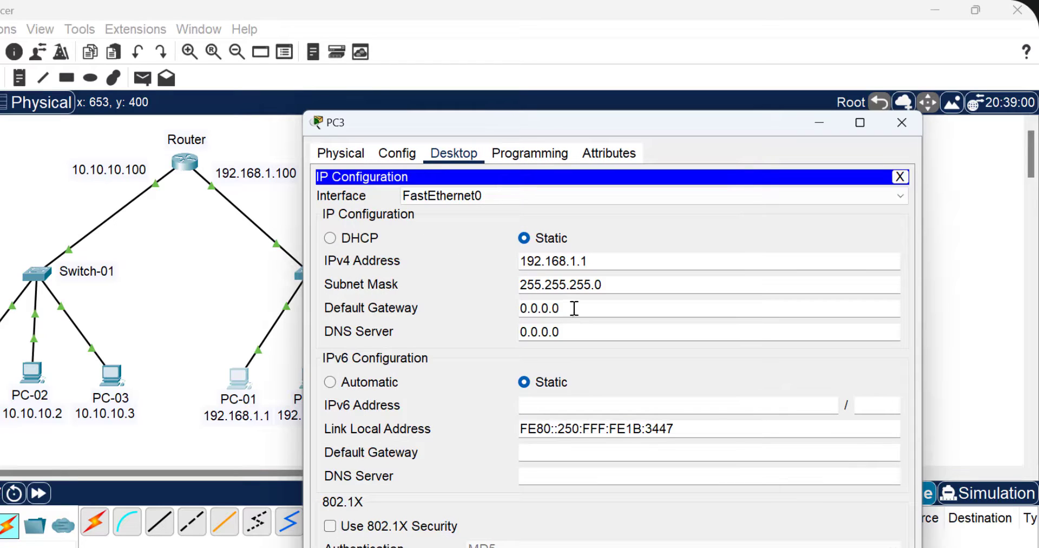
left_click_drag(573, 307, 478, 308)
type("19")
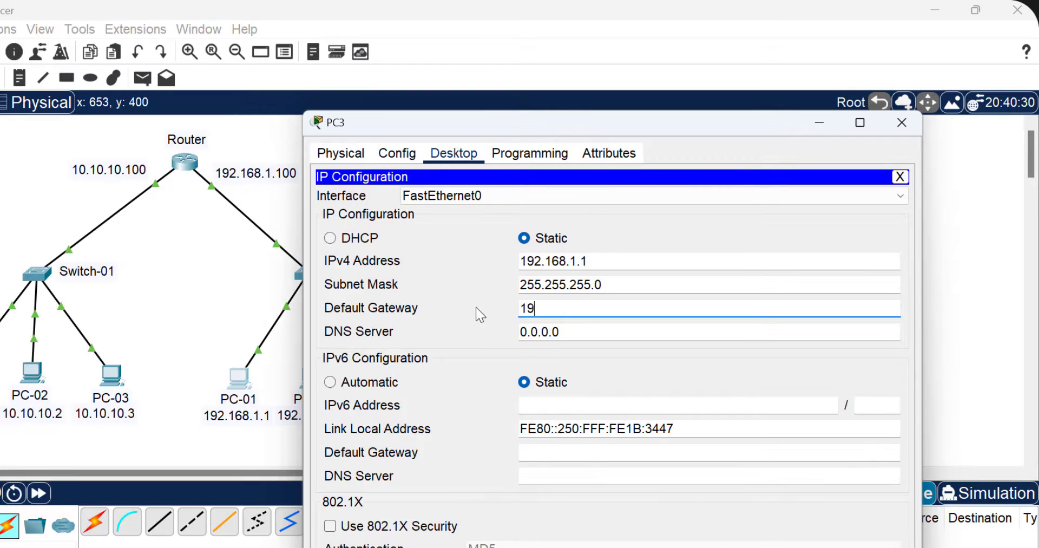
type("2.168.1.100")
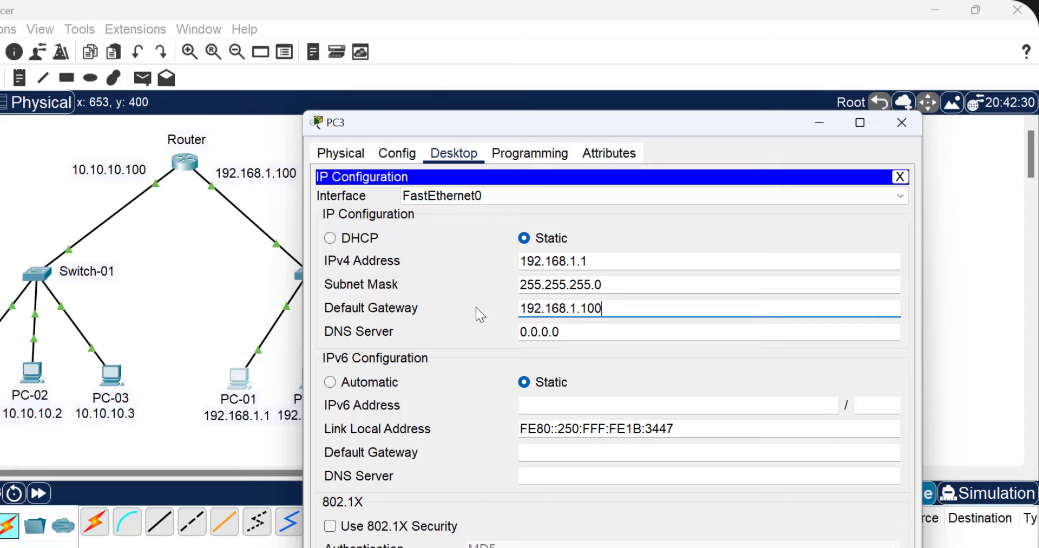
left_click_drag(644, 306, 503, 319)
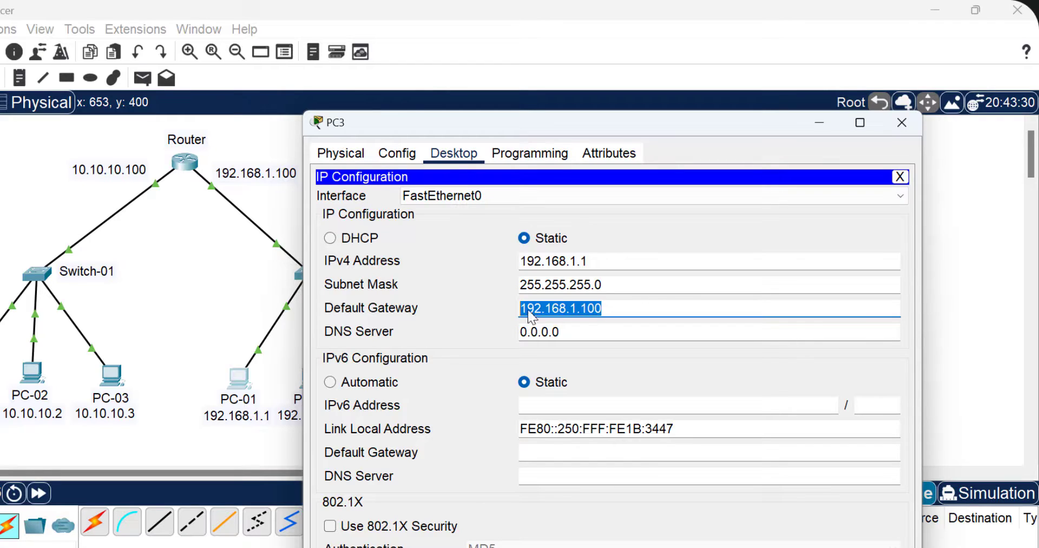
left_click(902, 122)
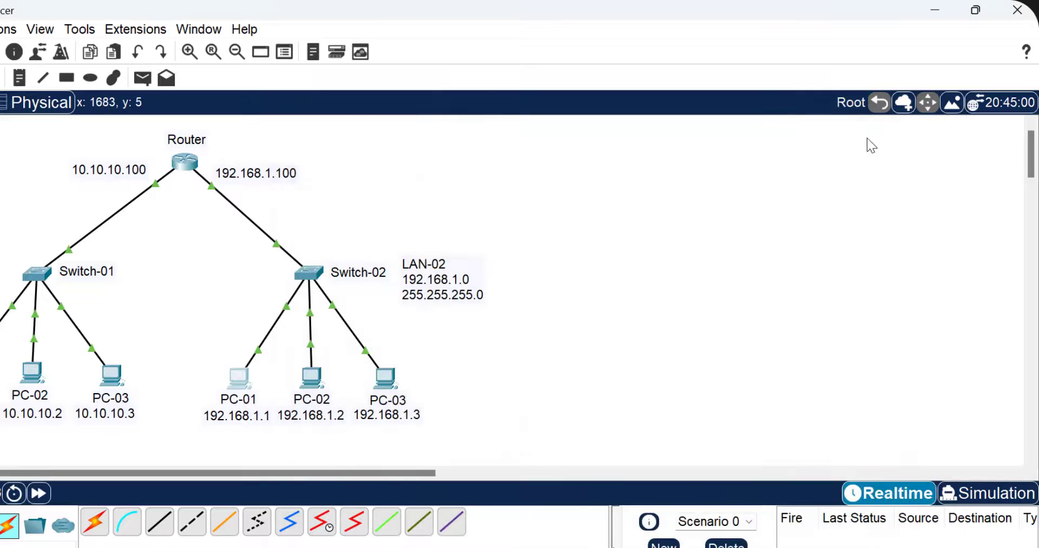
Step: Set the default gateway of PC-02 in LAN-02 to 192.168.1.100 and close its window
left_click(311, 377)
left_click(359, 95)
left_click_drag(568, 199, 491, 200)
type("192.168.1.100")
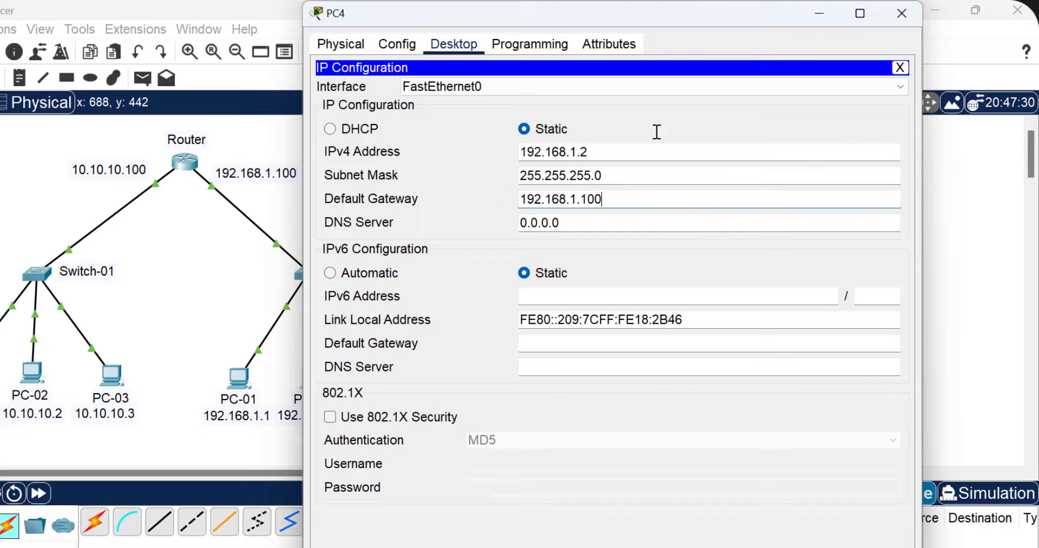
left_click(902, 13)
Step: Set the default gateway of PC-03 in LAN-02 to 192.168.1.100 and close its window
left_click(388, 374)
left_click(373, 95)
left_click_drag(568, 199, 458, 198)
type("192.168.1.100")
left_click(901, 13)
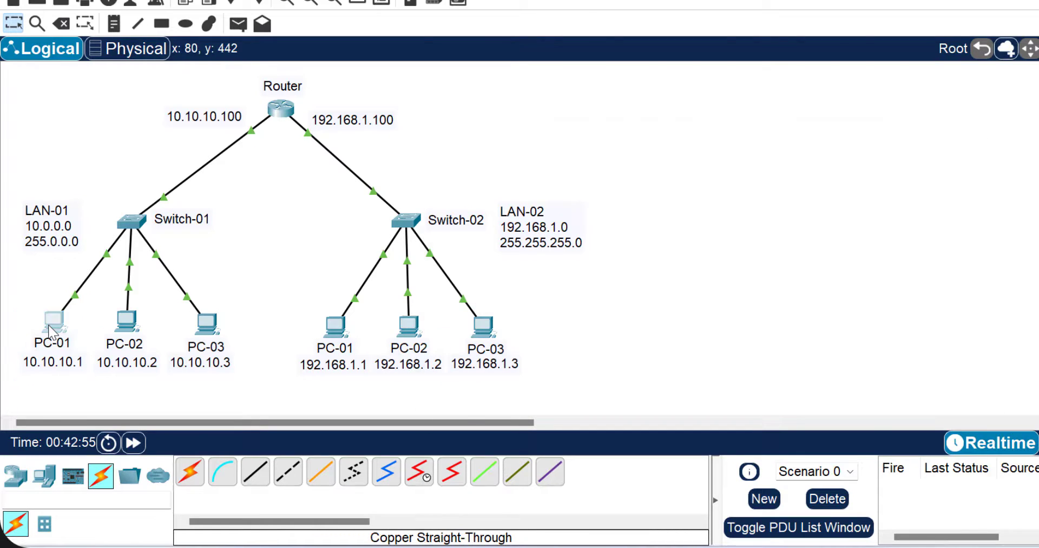
Step: Ping 192.168.1.3 again from the command prompt of PC-01 in LAN-01 to test routing between the LANs
left_click(54, 323)
left_click(816, 54)
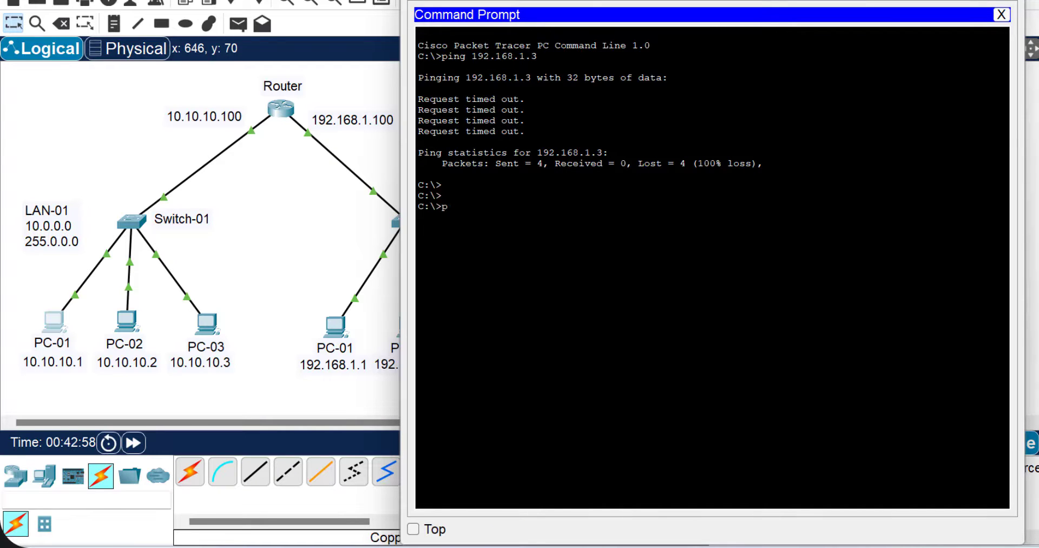
type("ping 192.168.1.")
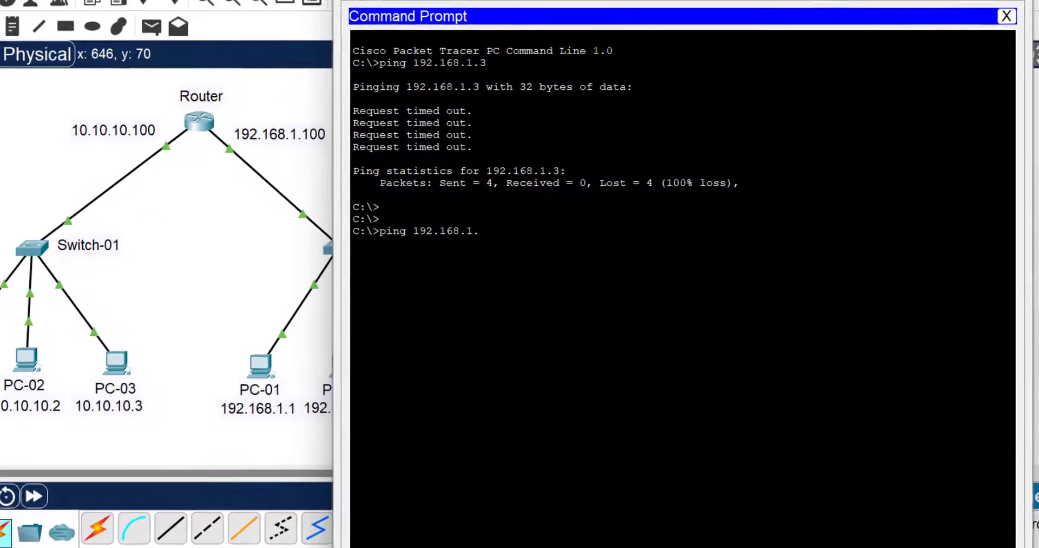
type("3")
key("Return")
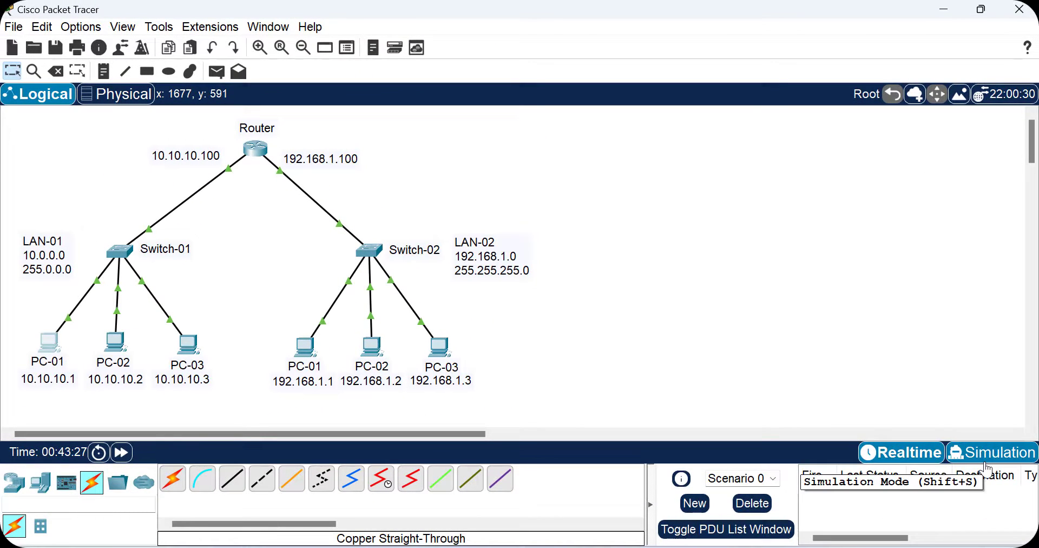
Step: Switch to Simulation mode, close the simulation panel, and add a simple PDU from LAN-01's PC-01 to LAN-02's PC-03
left_click(987, 466)
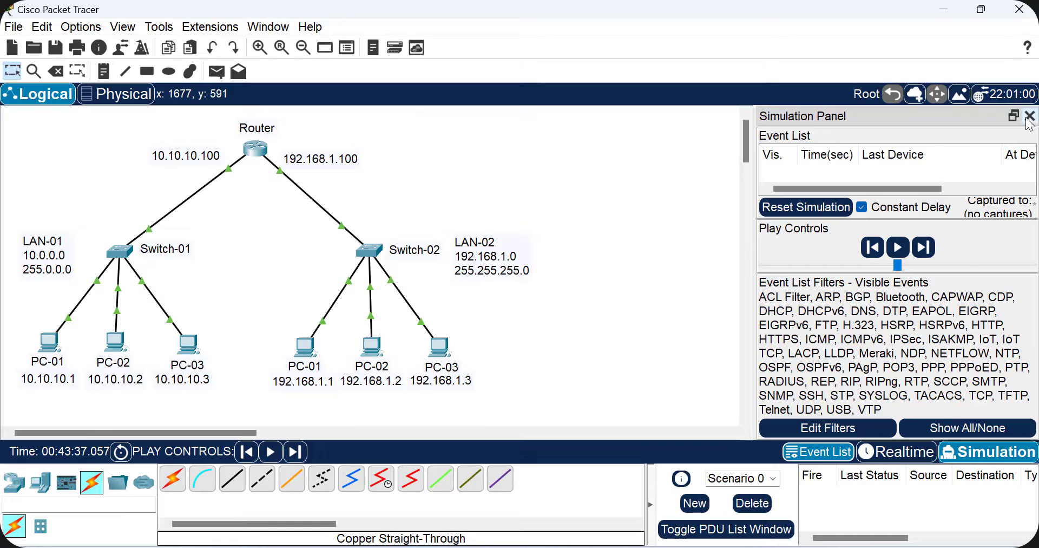
left_click(1018, 126)
left_click(216, 75)
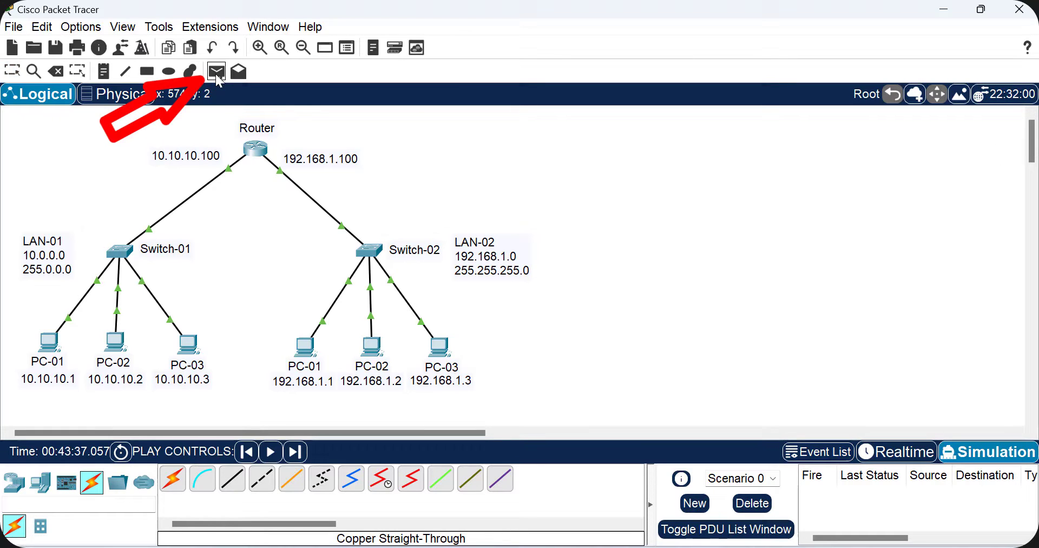
left_click(55, 342)
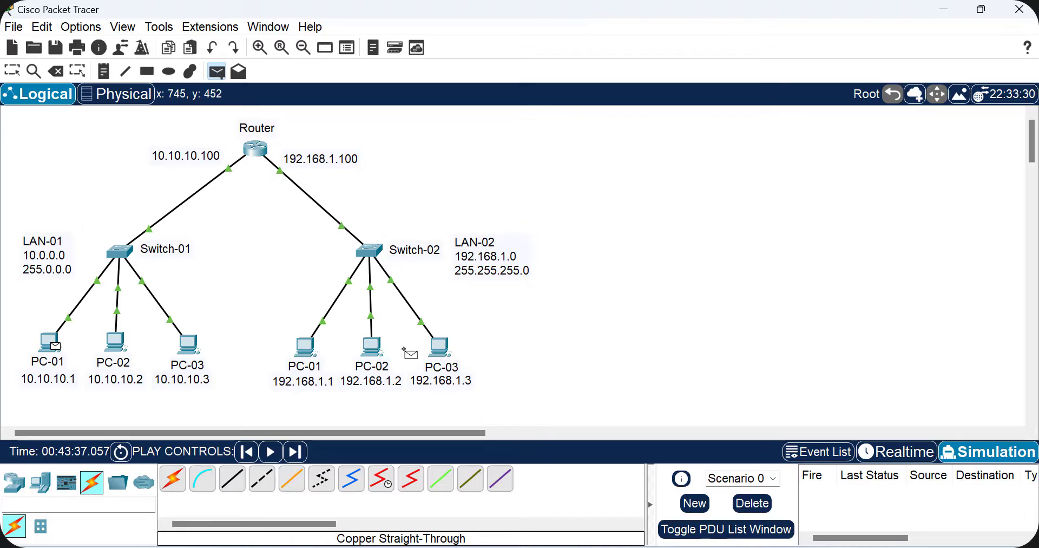
left_click(446, 347)
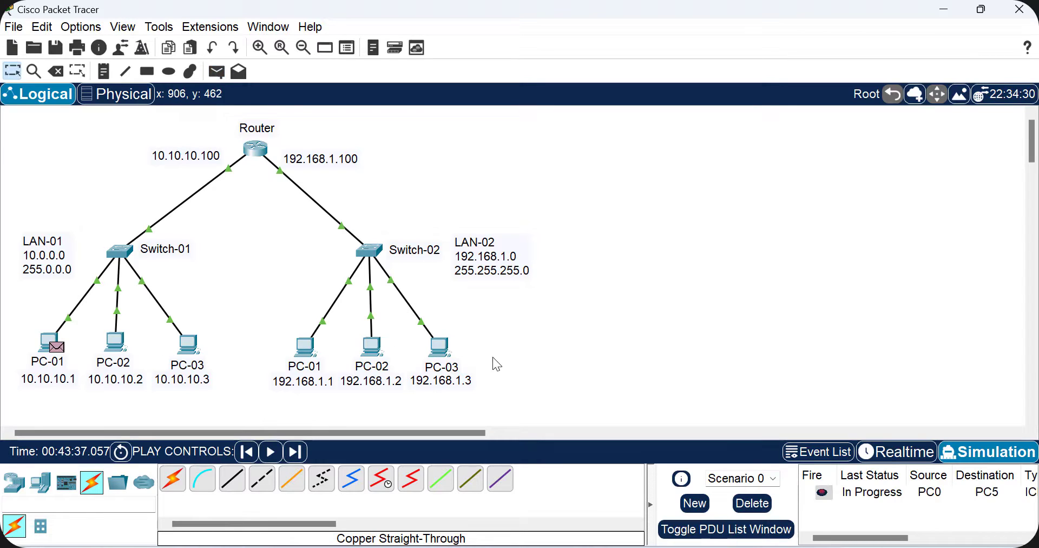
Step: Play the simulation of the PDU travelling between the two LANs, and stop playback once the reply is back at PC-01
left_click(272, 460)
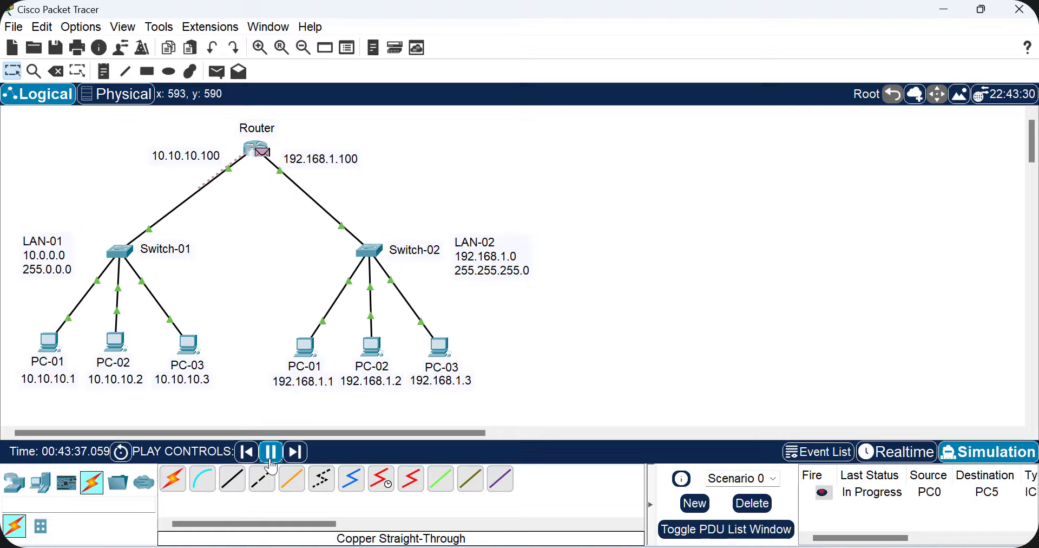
left_click(271, 461)
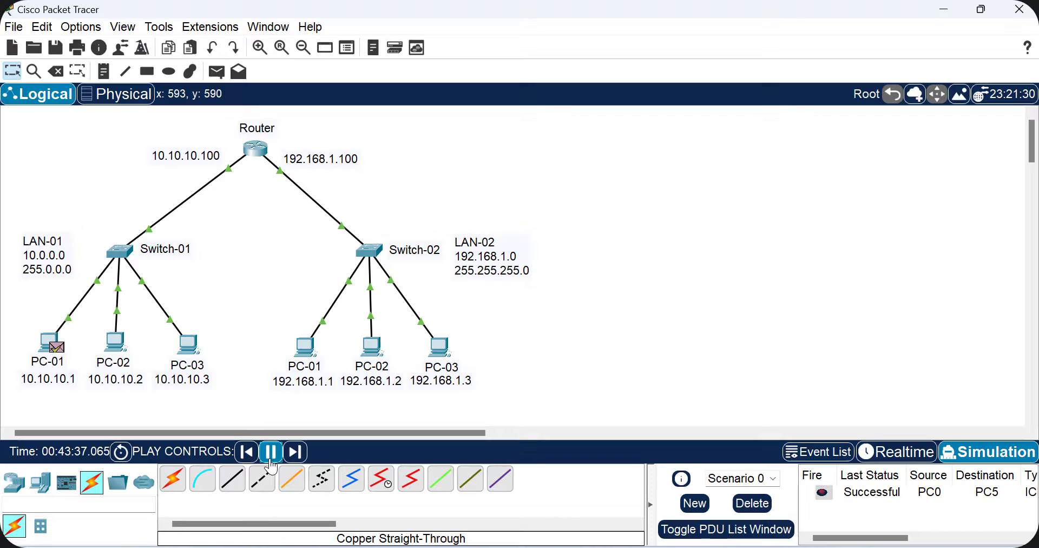
left_click(269, 461)
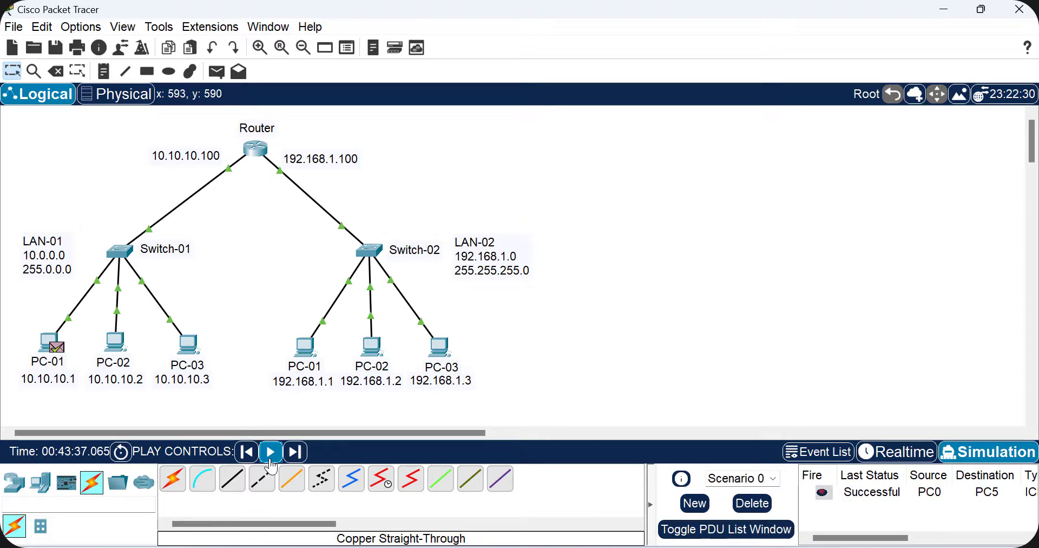